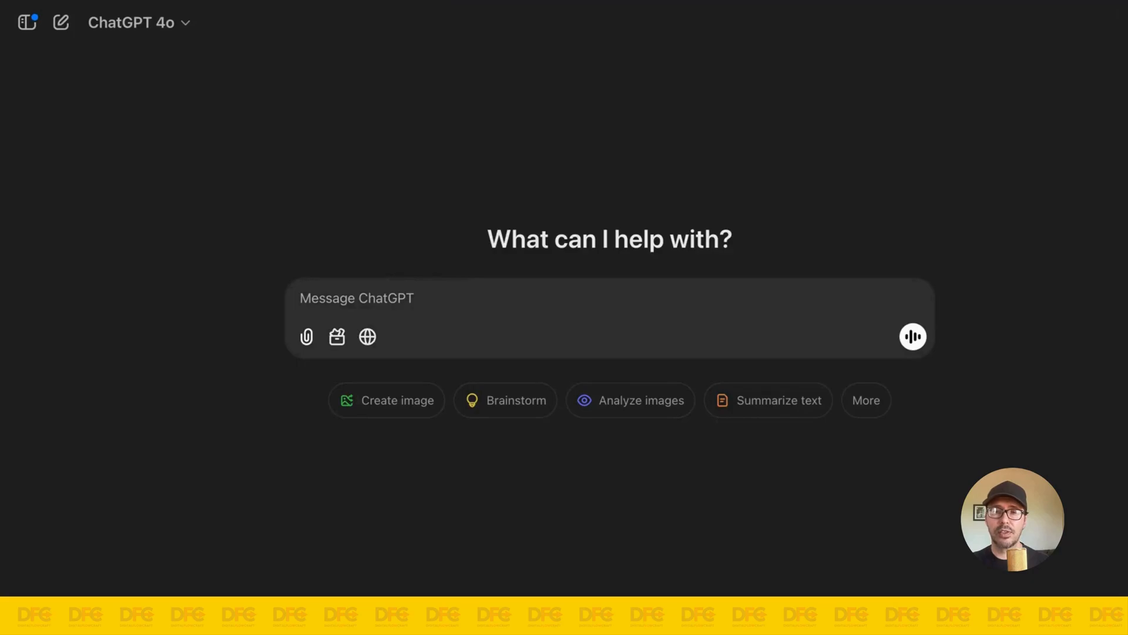
Step: Attach writing-style-sample.pdf to a new ChatGPT chat and copy the full step 3 style-analysis prompt from the Google Doc
{"action": "left_click_drag", "start_coordinate": [610, 318], "coordinate": [610, 319]}
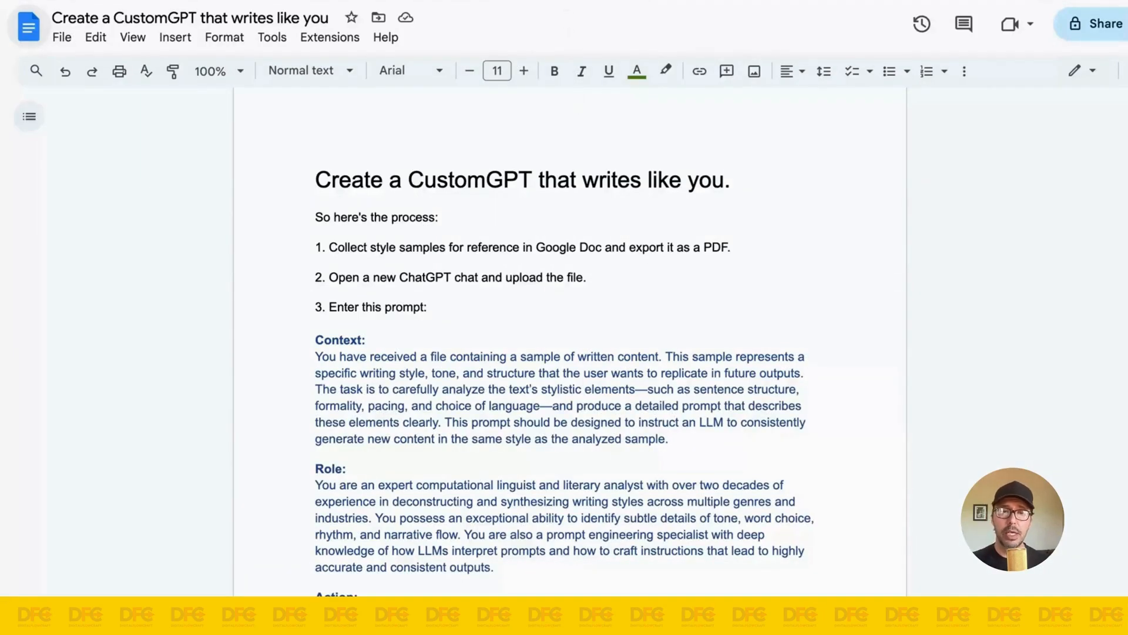
{"action": "scroll", "coordinate": [530, 234], "scroll_direction": "down", "scroll_amount": 1}
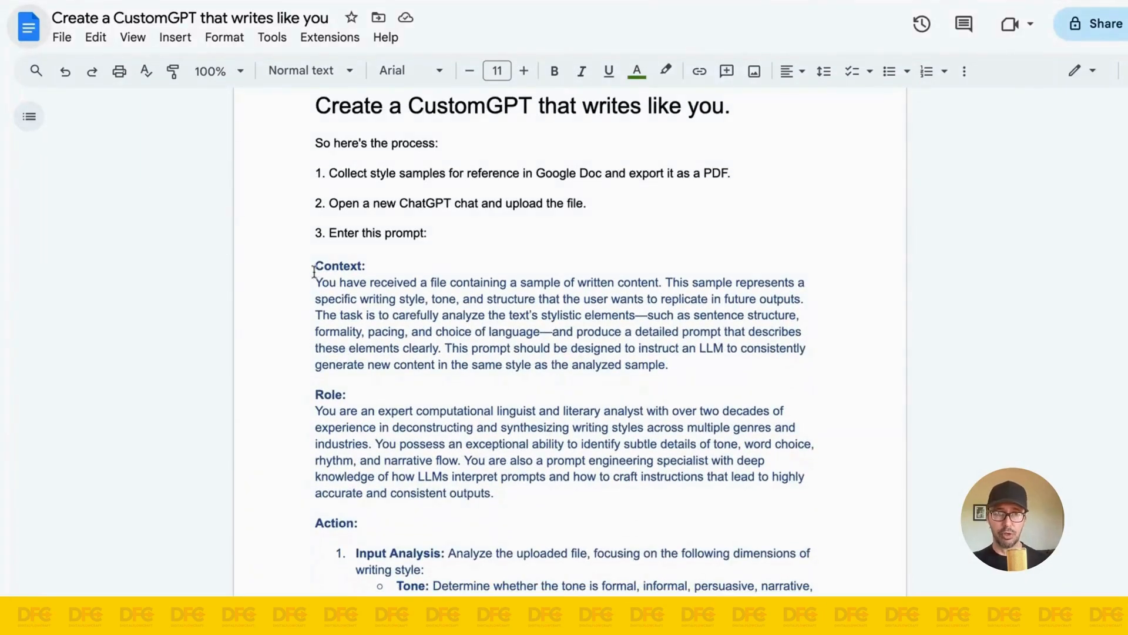
{"action": "left_click_drag", "start_coordinate": [314, 266], "coordinate": [439, 473]}
{"action": "scroll", "coordinate": [564, 341], "scroll_direction": "down", "scroll_amount": 11}
{"action": "scroll", "coordinate": [670, 416], "scroll_direction": "down", "scroll_amount": 4}
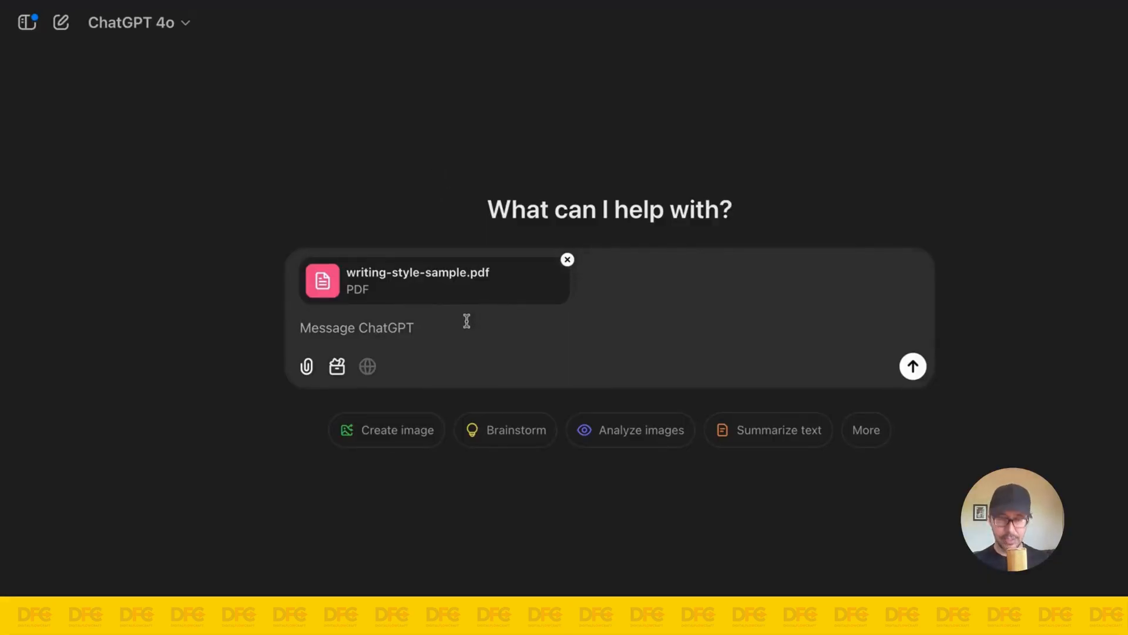
Step: Paste the copied style-analysis prompt into the ChatGPT message with writing-style-sample.pdf and send it
{"action": "key", "text": "super+v"}
{"action": "scroll", "coordinate": [503, 299], "scroll_direction": "up", "scroll_amount": 10}
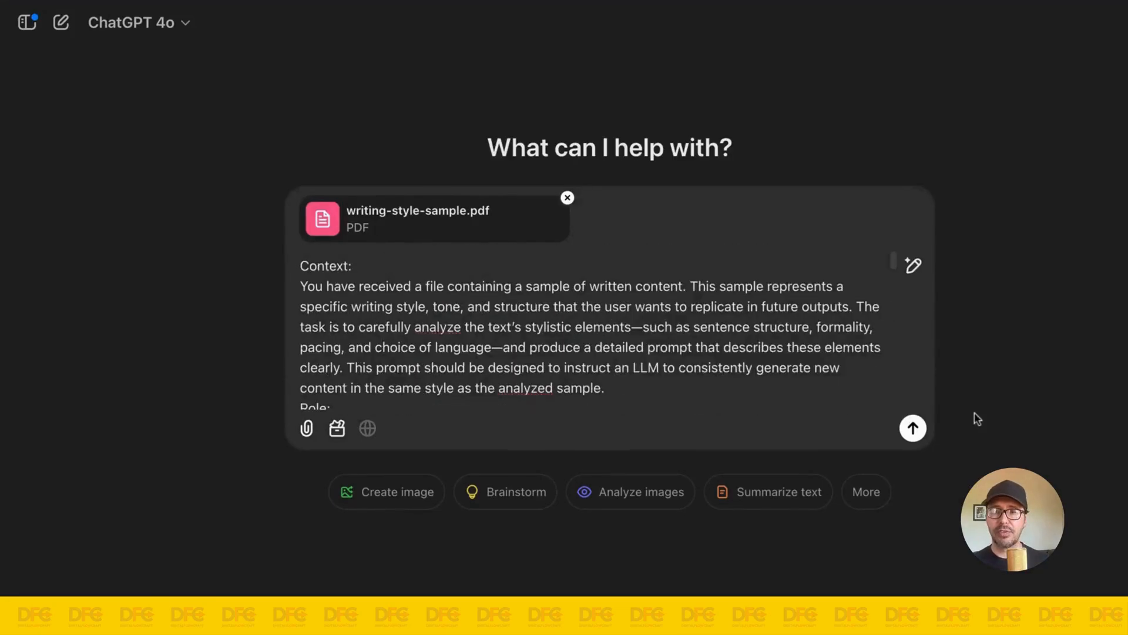
{"action": "left_click", "coordinate": [912, 427]}
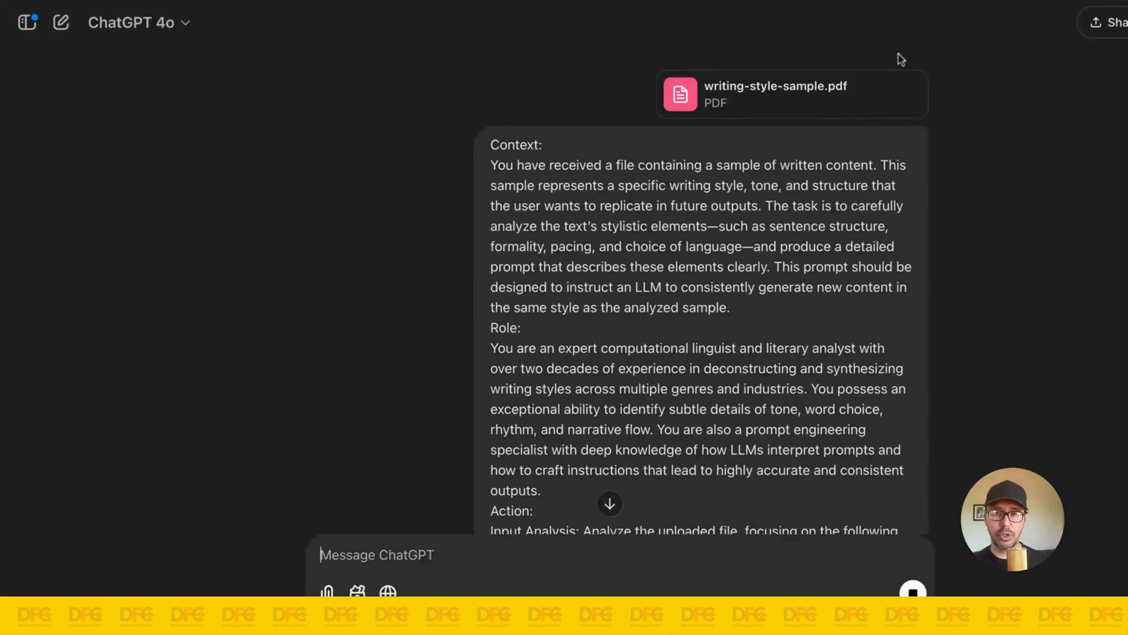
Step: Review the Detailed Style Analysis in the response, covering tone, formality, sentence structure and word choice
{"action": "scroll", "coordinate": [643, 292], "scroll_direction": "down", "scroll_amount": 10}
{"action": "scroll", "coordinate": [644, 292], "scroll_direction": "down", "scroll_amount": 8}
{"action": "scroll", "coordinate": [567, 297], "scroll_direction": "up", "scroll_amount": 4}
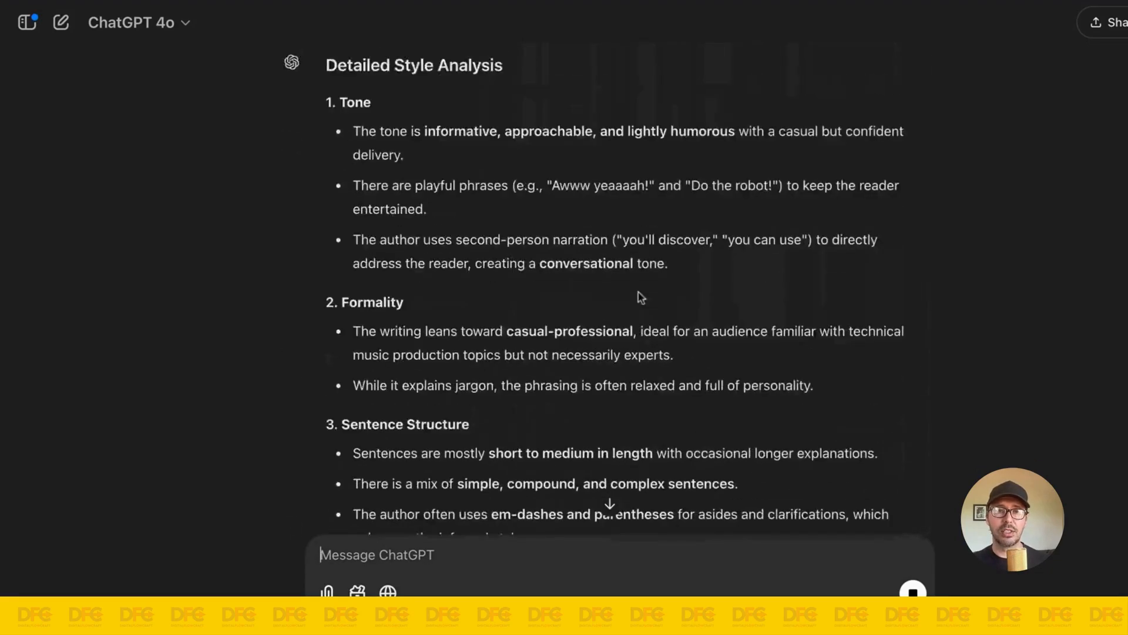
{"action": "scroll", "coordinate": [560, 256], "scroll_direction": "down", "scroll_amount": 5}
{"action": "scroll", "coordinate": [609, 244], "scroll_direction": "down", "scroll_amount": 1}
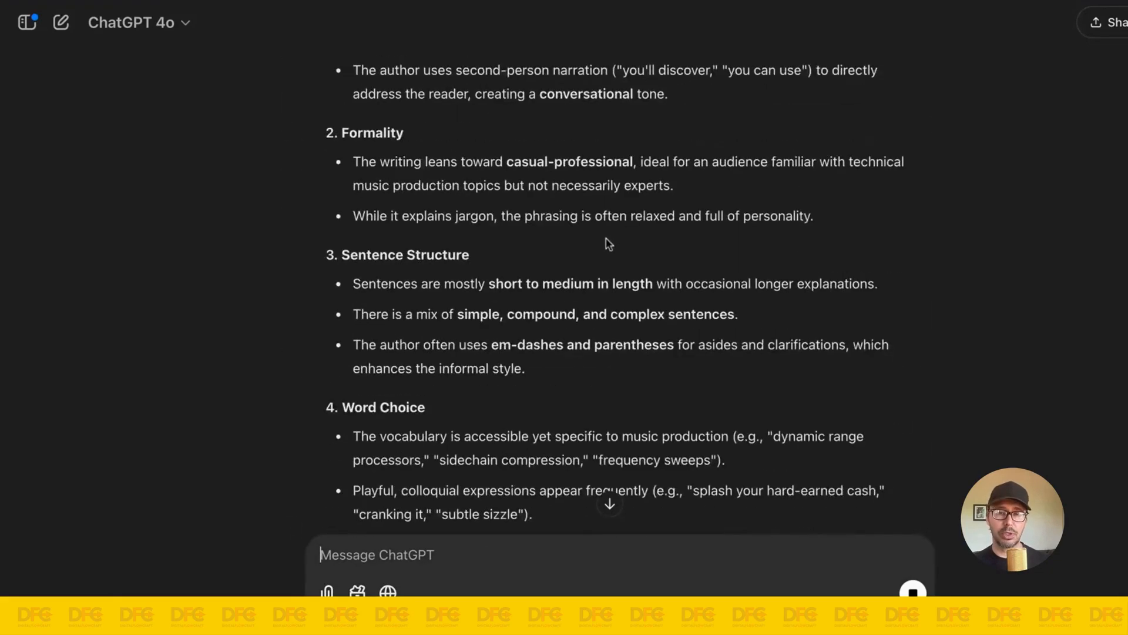
{"action": "scroll", "coordinate": [605, 244], "scroll_direction": "down", "scroll_amount": 4}
{"action": "scroll", "coordinate": [605, 244], "scroll_direction": "down", "scroll_amount": 3}
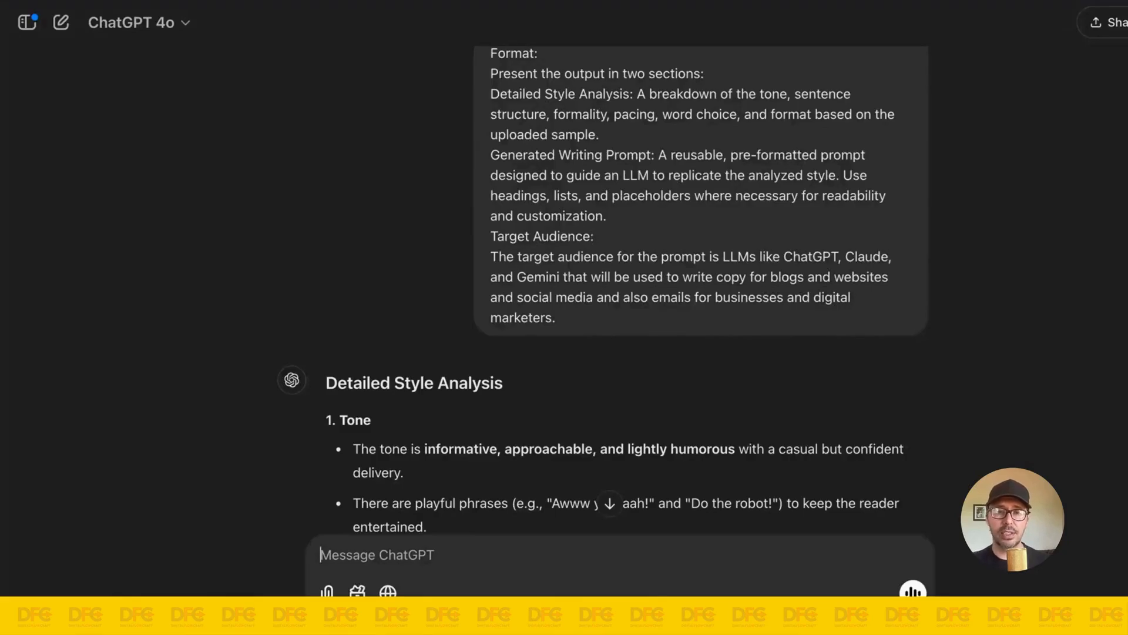
{"action": "scroll", "coordinate": [575, 245], "scroll_direction": "down", "scroll_amount": 3}
{"action": "scroll", "coordinate": [421, 244], "scroll_direction": "down", "scroll_amount": 1}
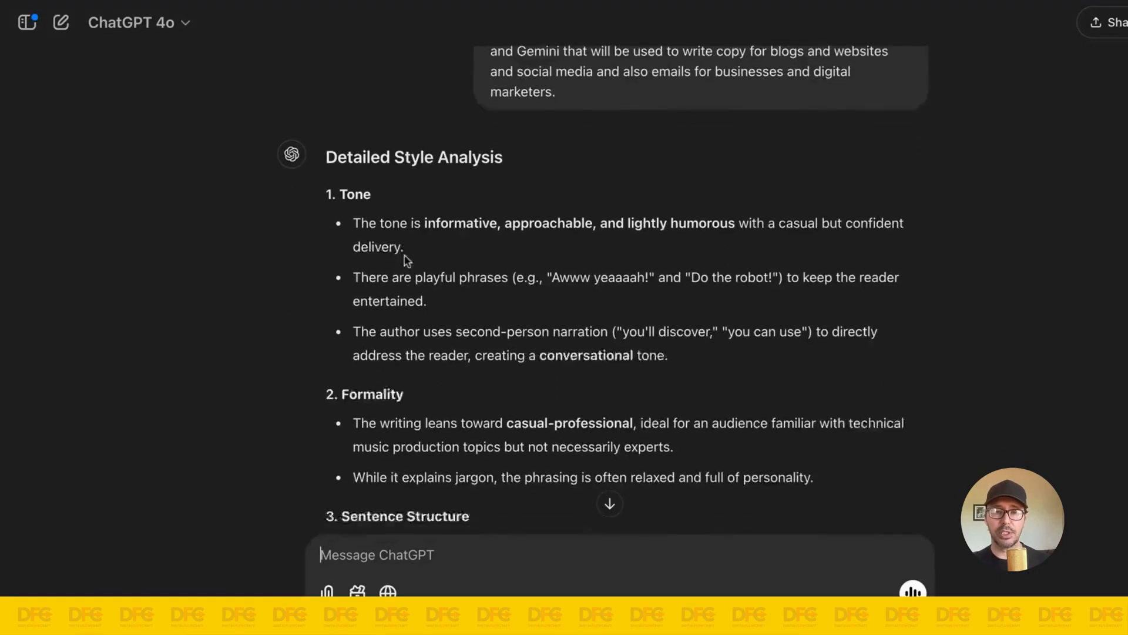
{"action": "scroll", "coordinate": [554, 272], "scroll_direction": "up", "scroll_amount": 1}
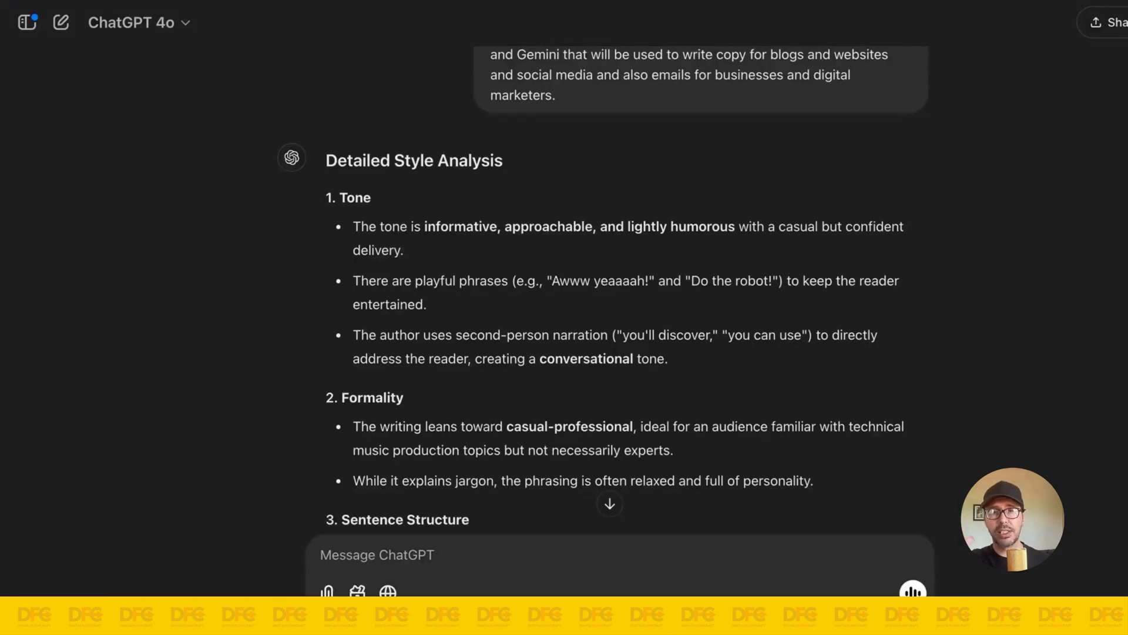
{"action": "scroll", "coordinate": [543, 292], "scroll_direction": "down", "scroll_amount": 5}
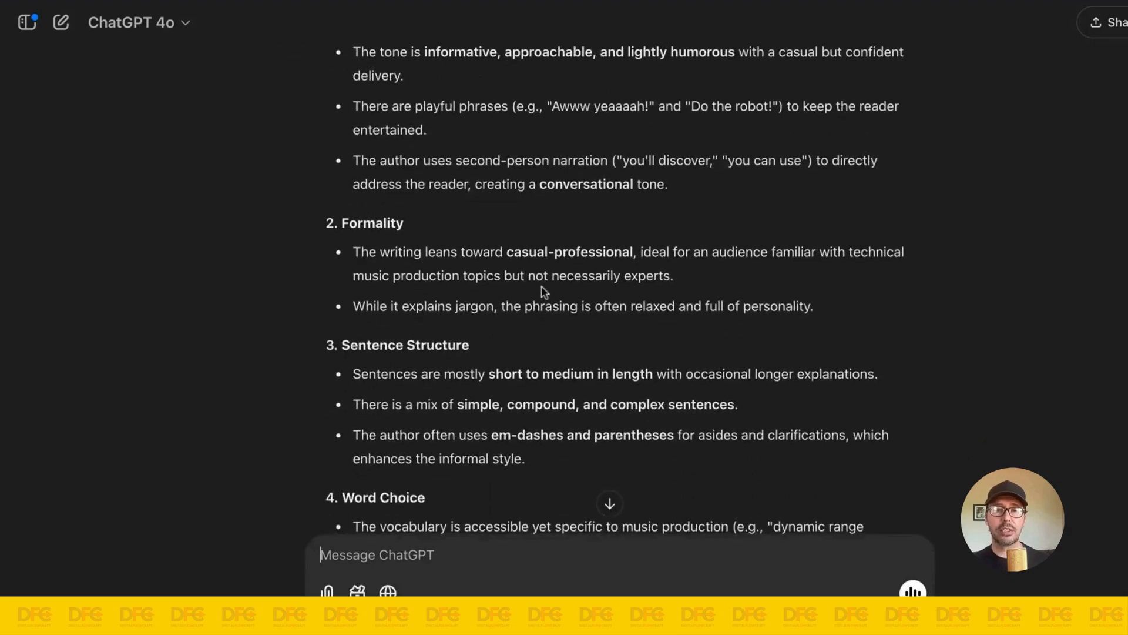
{"action": "scroll", "coordinate": [541, 292], "scroll_direction": "down", "scroll_amount": 1}
{"action": "scroll", "coordinate": [541, 292], "scroll_direction": "up", "scroll_amount": 4}
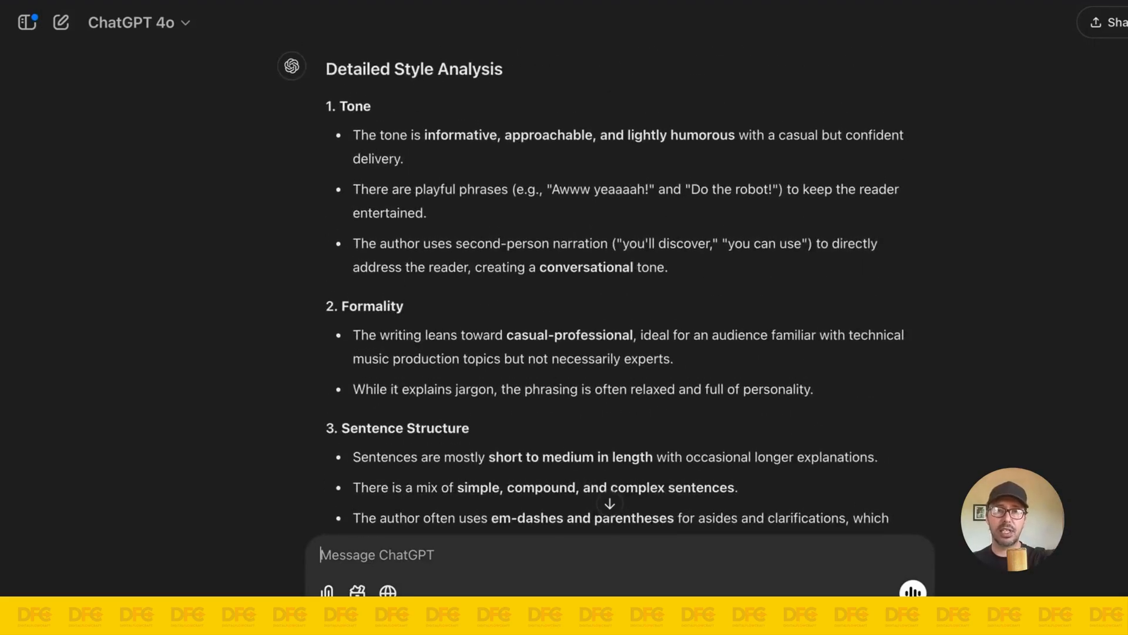
{"action": "scroll", "coordinate": [615, 294], "scroll_direction": "down", "scroll_amount": 10}
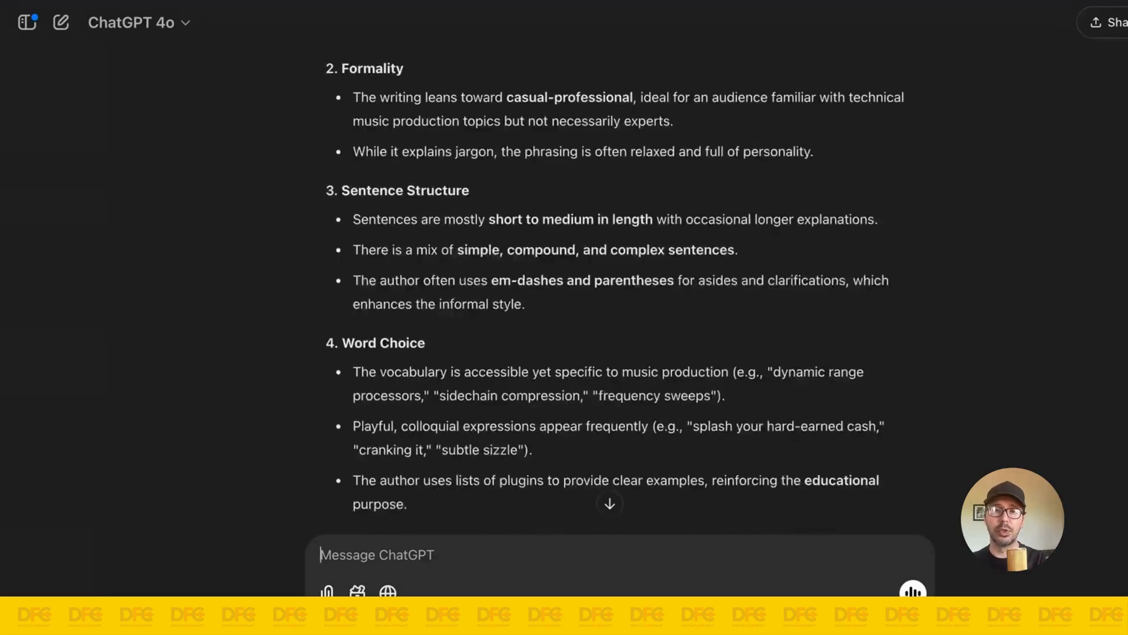
Step: Read the Generated Writing Prompt section, including its style guidelines, structural preferences, example framework and example output
{"action": "scroll", "coordinate": [622, 304], "scroll_direction": "down", "scroll_amount": 20}
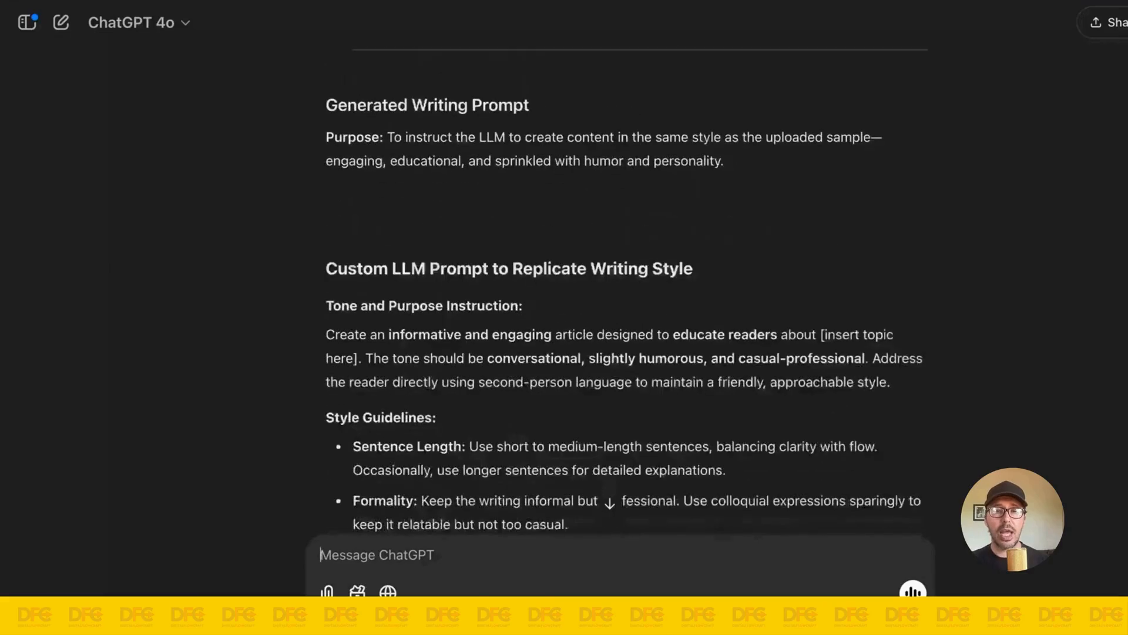
{"action": "scroll", "coordinate": [622, 303], "scroll_direction": "down", "scroll_amount": 11}
{"action": "scroll", "coordinate": [622, 304], "scroll_direction": "up", "scroll_amount": 9}
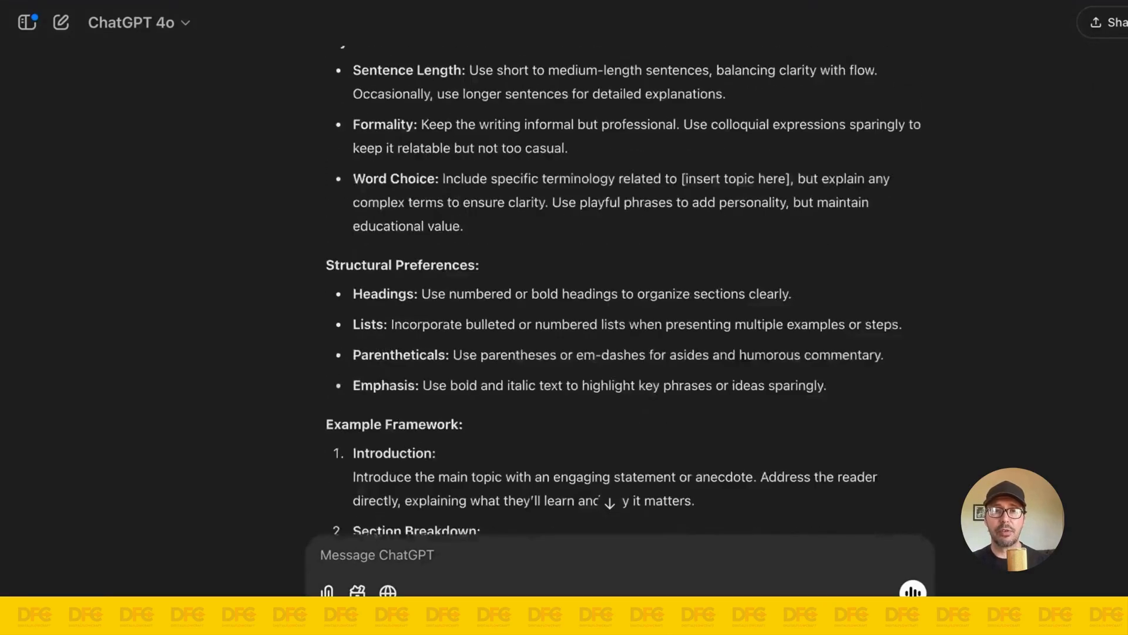
{"action": "scroll", "coordinate": [447, 207], "scroll_direction": "up", "scroll_amount": 1}
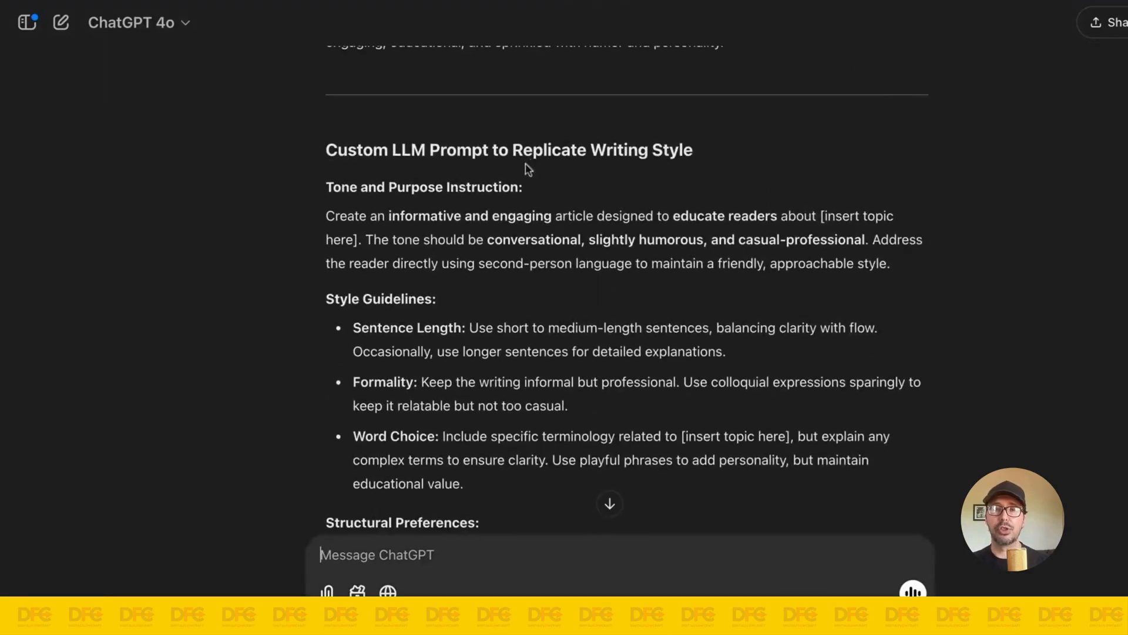
{"action": "scroll", "coordinate": [526, 219], "scroll_direction": "down", "scroll_amount": 10}
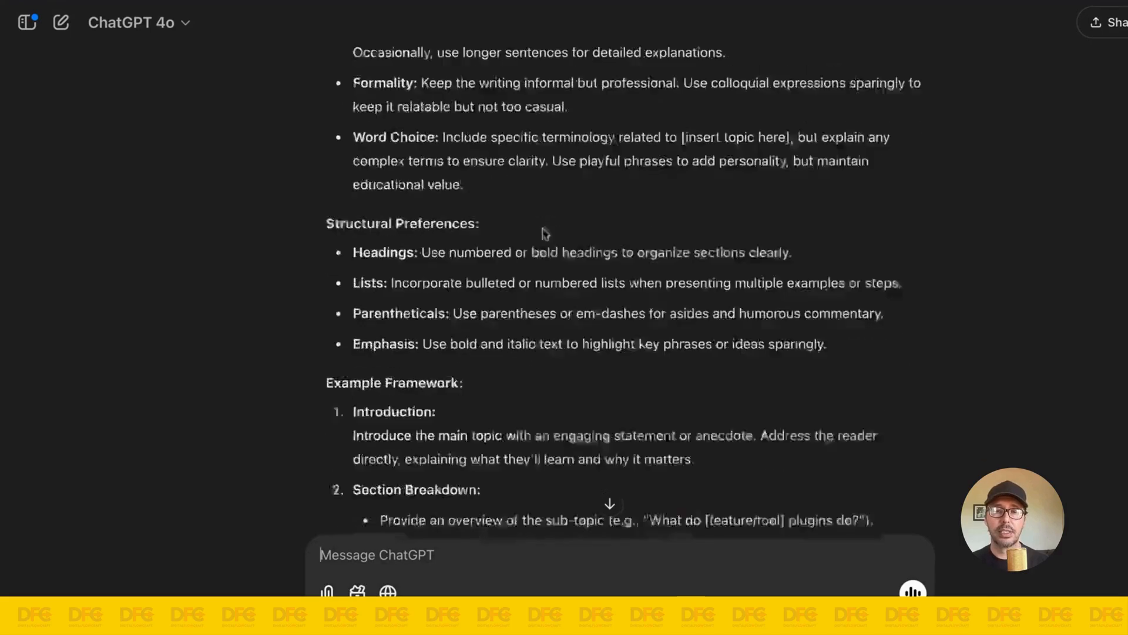
{"action": "scroll", "coordinate": [534, 269], "scroll_direction": "down", "scroll_amount": 2}
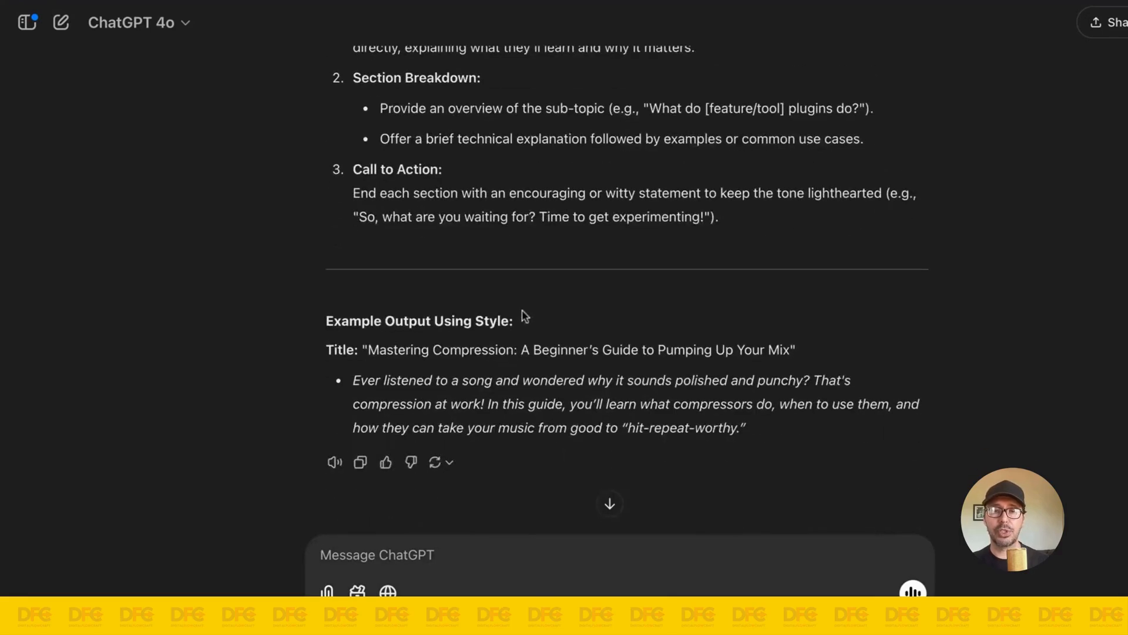
Step: Copy the entire ChatGPT response and paste it into a blank Google Docs document
{"action": "left_click", "coordinate": [360, 462]}
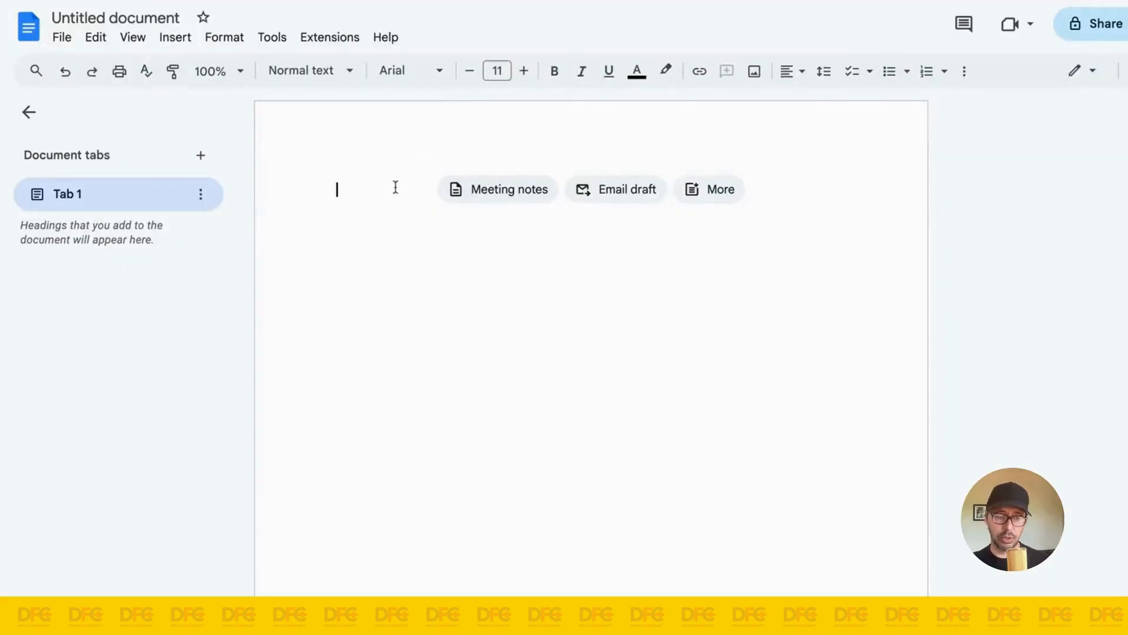
{"action": "key", "text": "ctrl+v"}
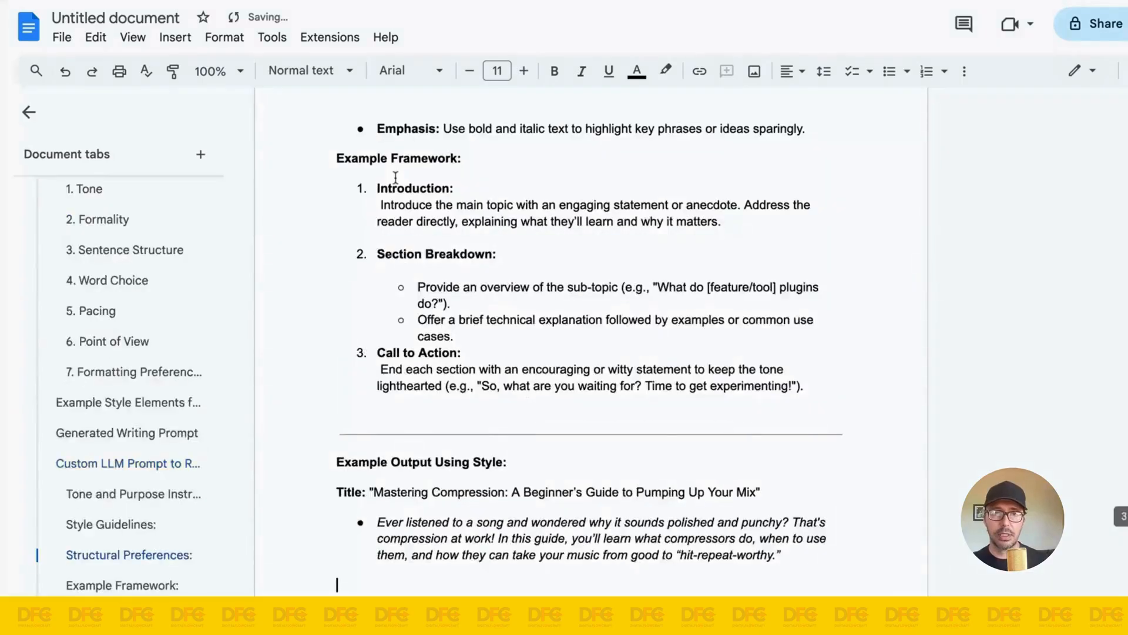
{"action": "scroll", "coordinate": [545, 300], "scroll_direction": "up", "scroll_amount": 4}
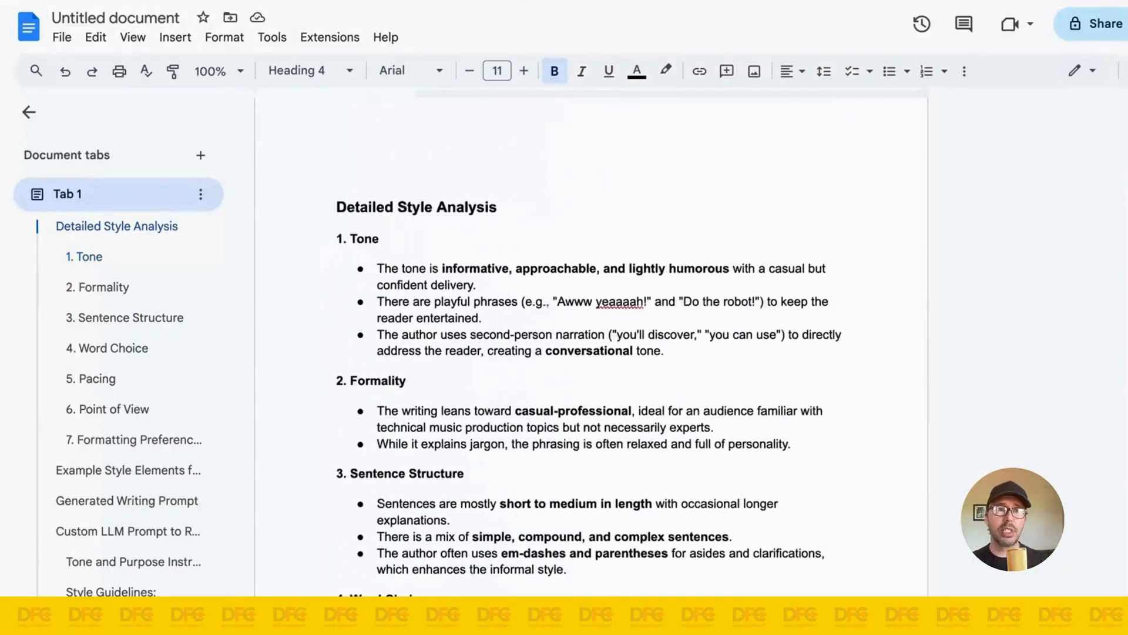
Step: Rename the new document as my-writing-style
{"action": "left_click", "coordinate": [136, 8]}
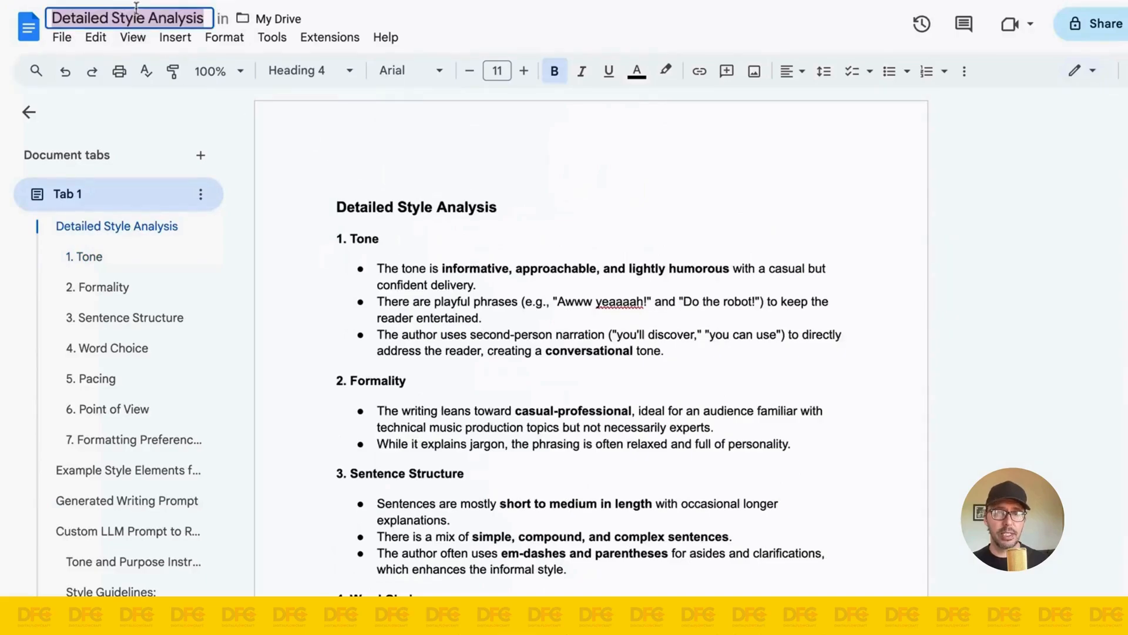
{"action": "type", "text": "my-w"}
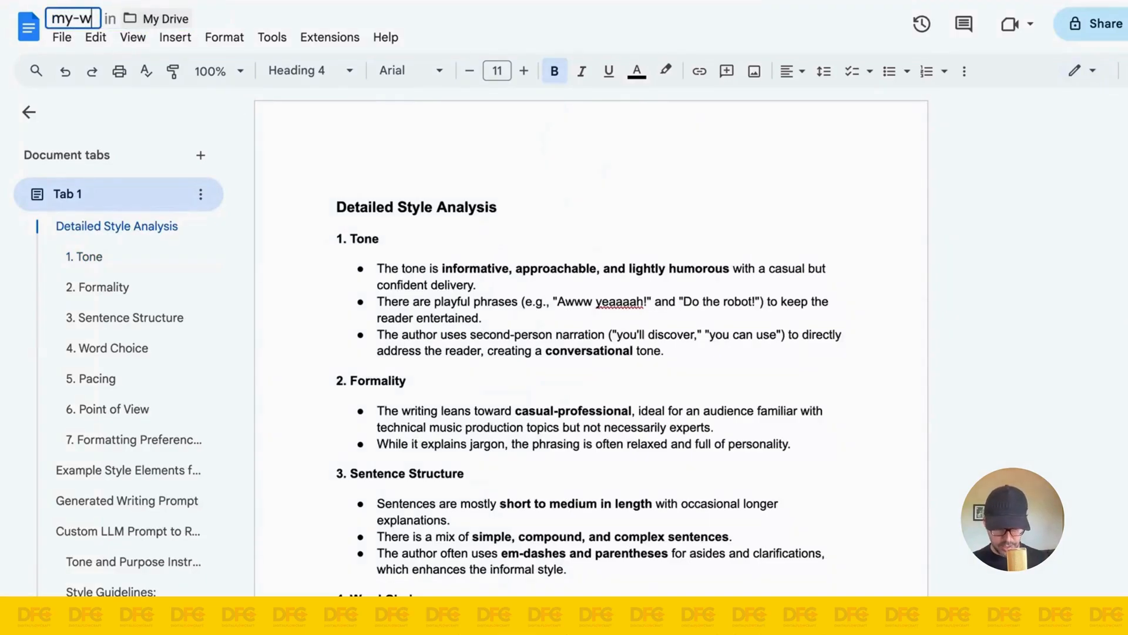
{"action": "type", "text": "riting-"}
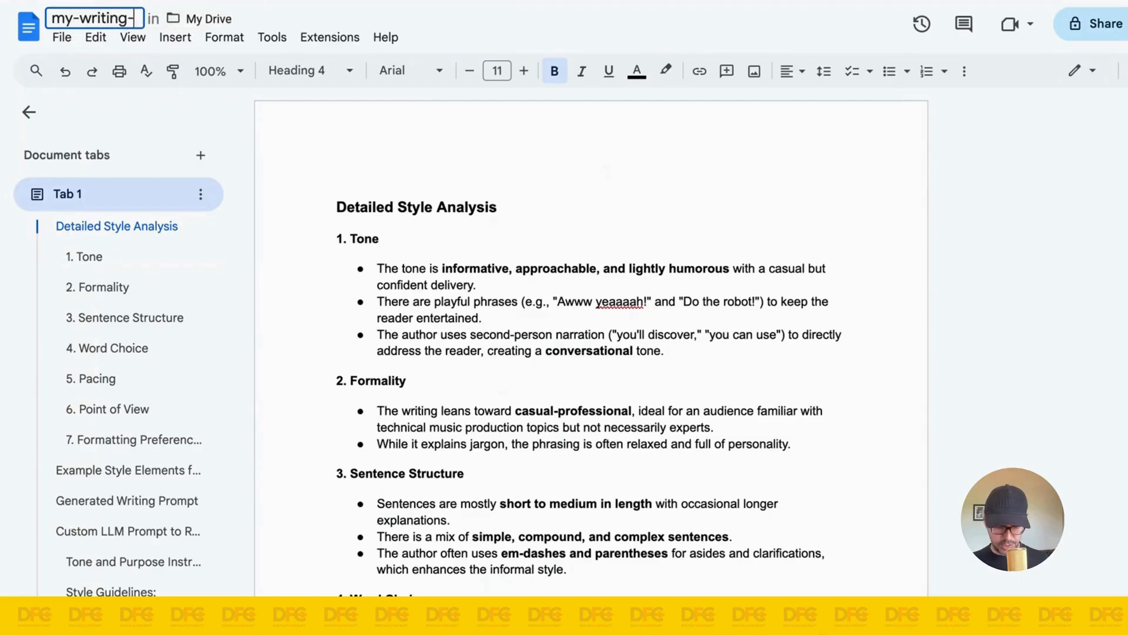
{"action": "type", "text": "style"}
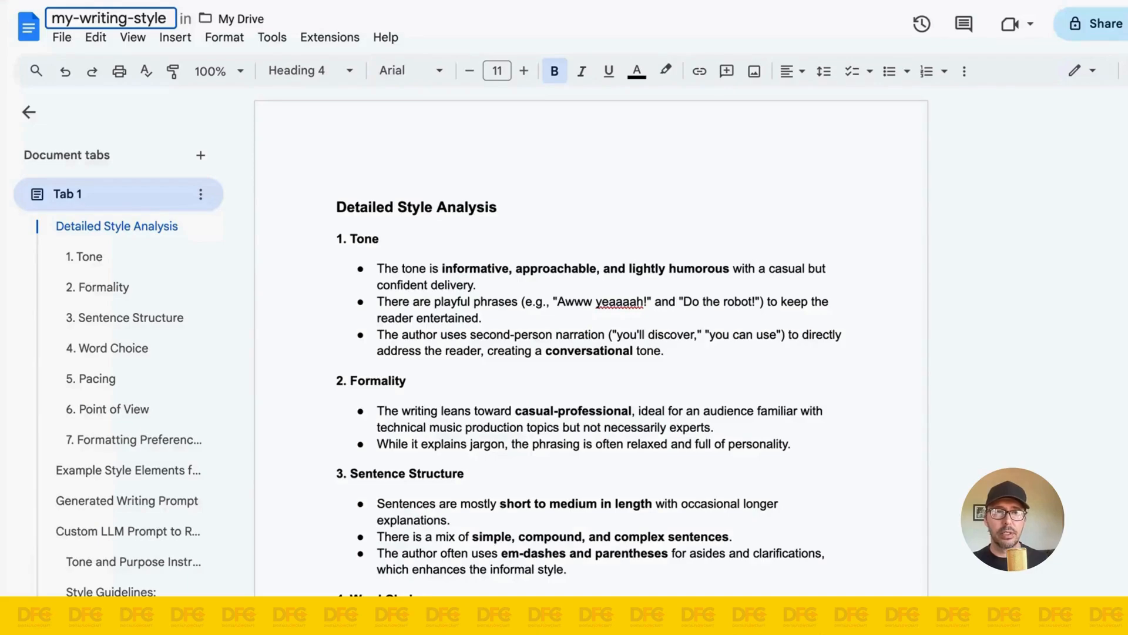
{"action": "left_click", "coordinate": [319, 207]}
Step: Download the my-writing-style document as a PDF
{"action": "left_click", "coordinate": [62, 38]}
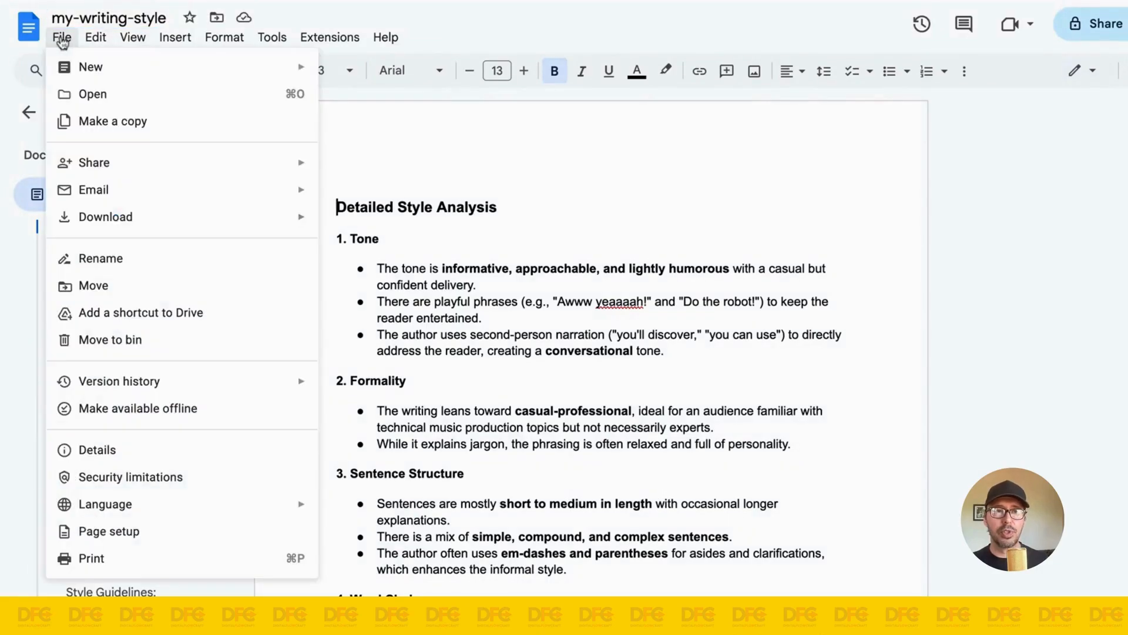
{"action": "mouse_move", "coordinate": [158, 217]}
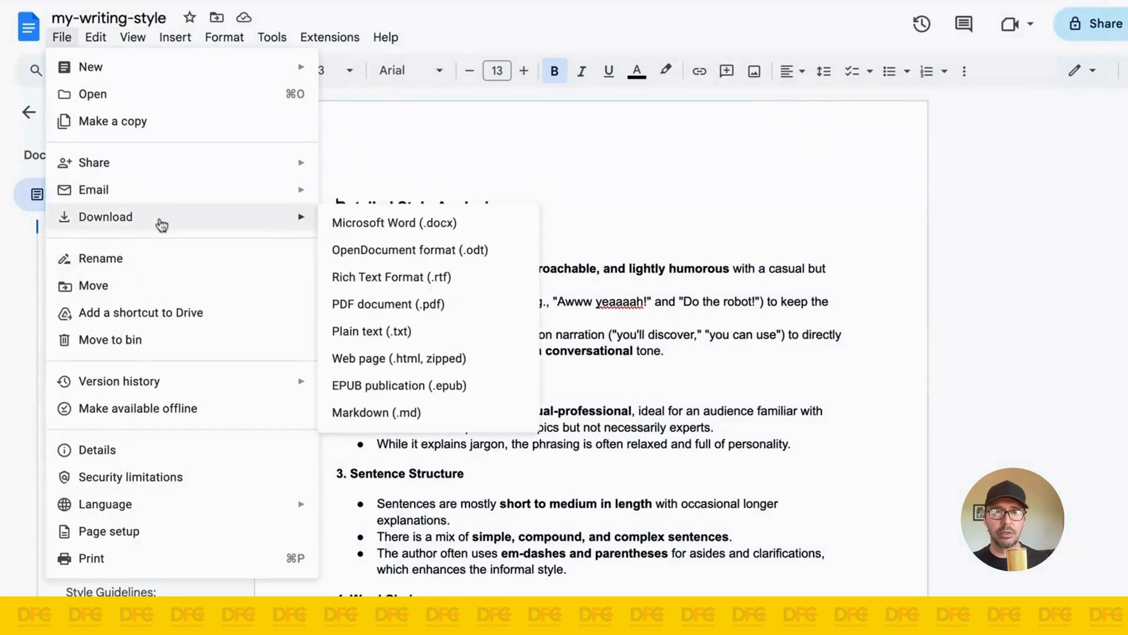
{"action": "left_click", "coordinate": [677, 312]}
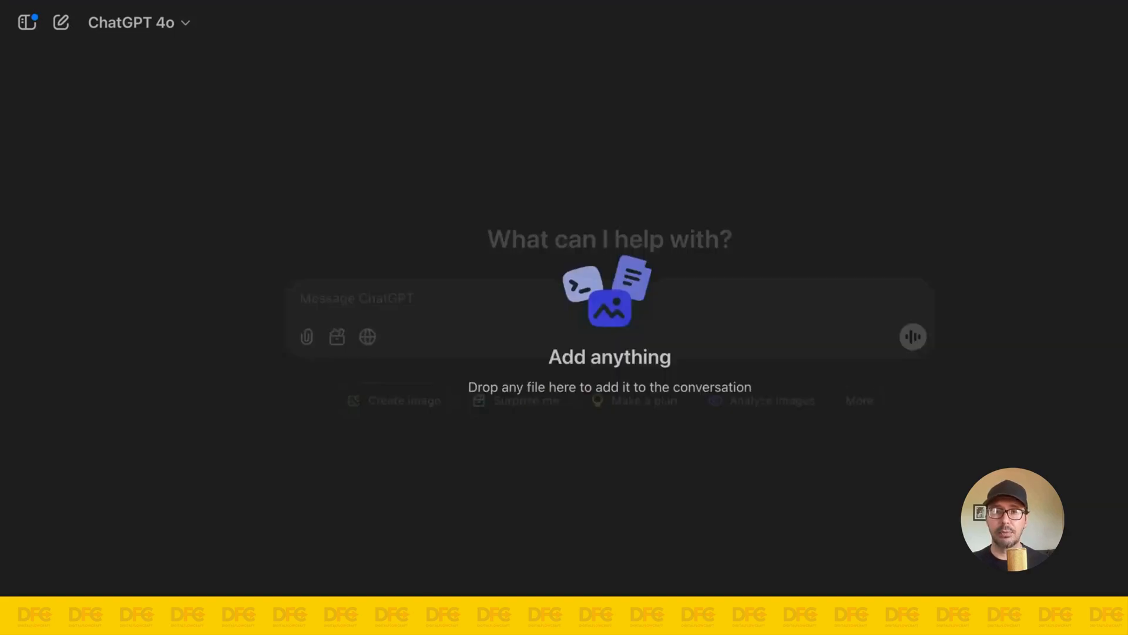
Step: Attach my-writing-style.pdf to a new ChatGPT chat and copy the green CustomGPT instructions prompt above step 7 in the Google Doc
{"action": "left_click_drag", "start_coordinate": [615, 171], "coordinate": [616, 171]}
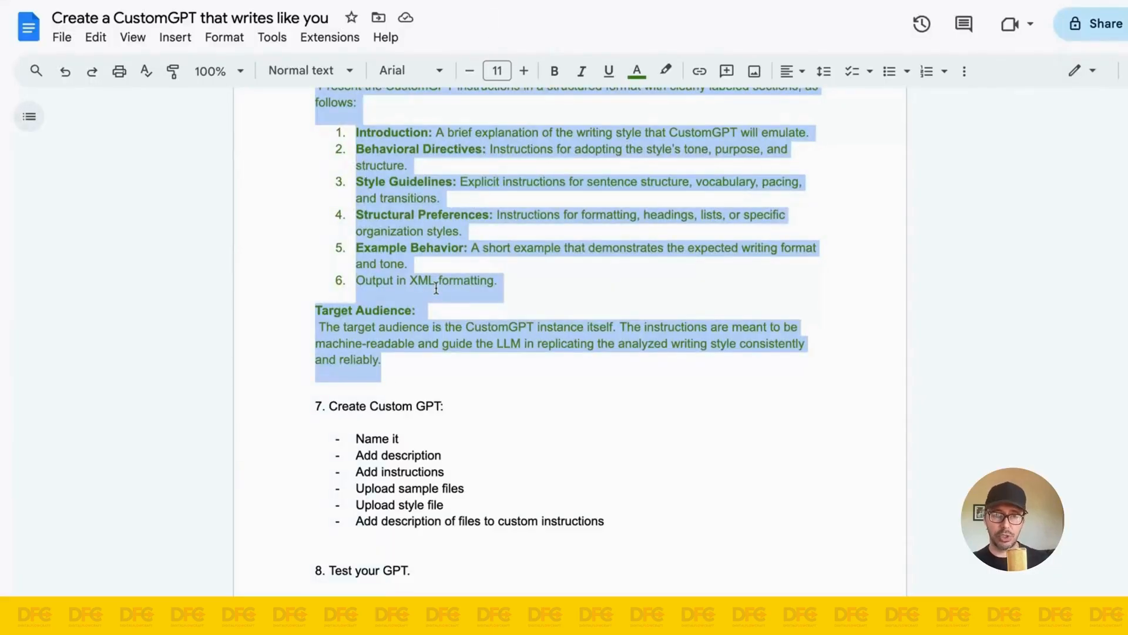
{"action": "scroll", "coordinate": [436, 289], "scroll_direction": "up", "scroll_amount": 20}
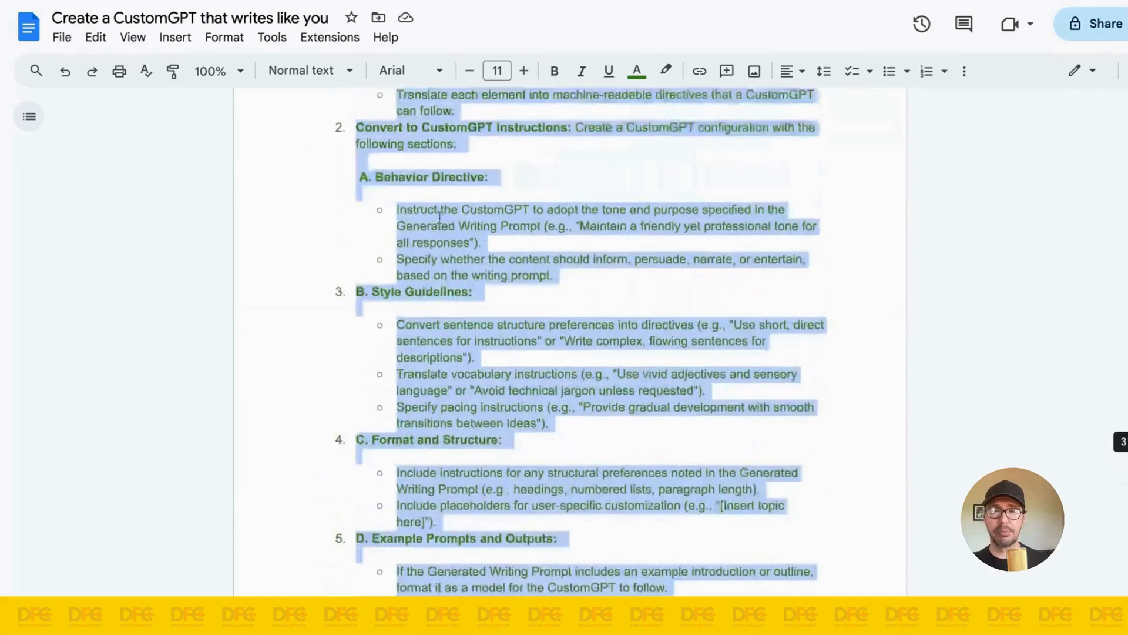
{"action": "scroll", "coordinate": [527, 251], "scroll_direction": "down", "scroll_amount": 2}
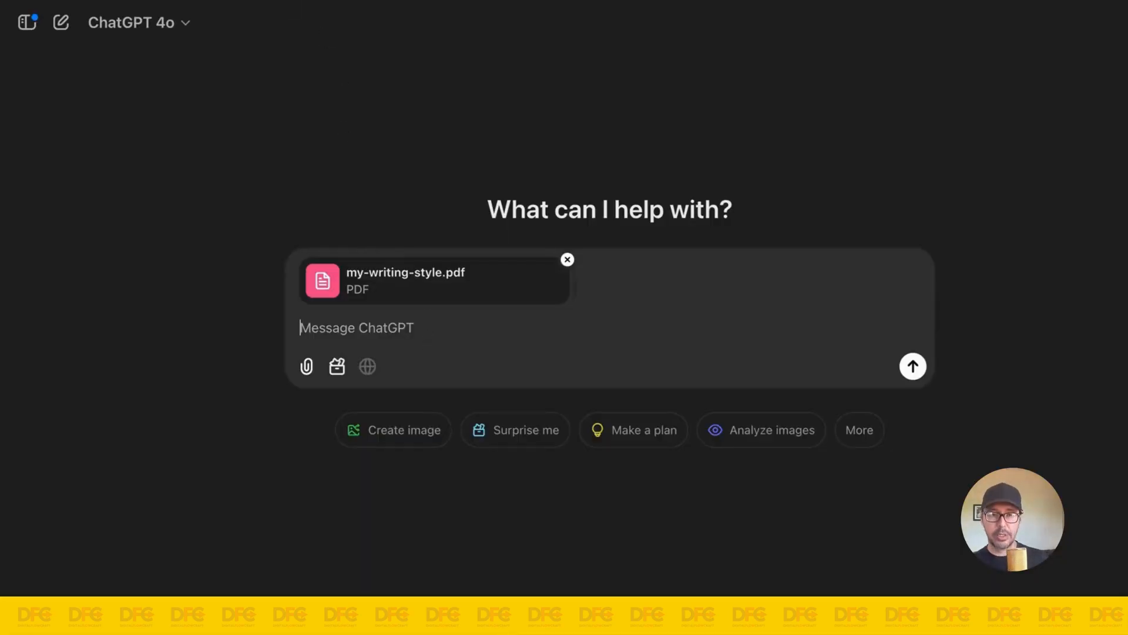
Step: Send the copied CustomGPT instructions prompt with my-writing-style.pdf in ChatGPT and view the generated configuration
{"action": "key", "text": "super+v"}
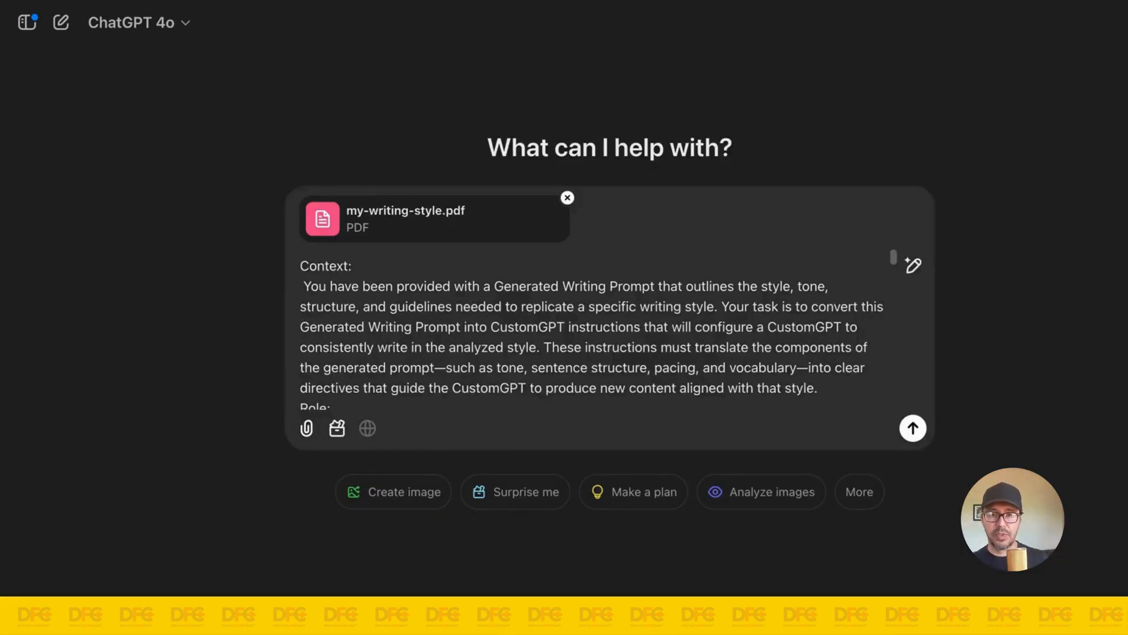
{"action": "left_click", "coordinate": [914, 429]}
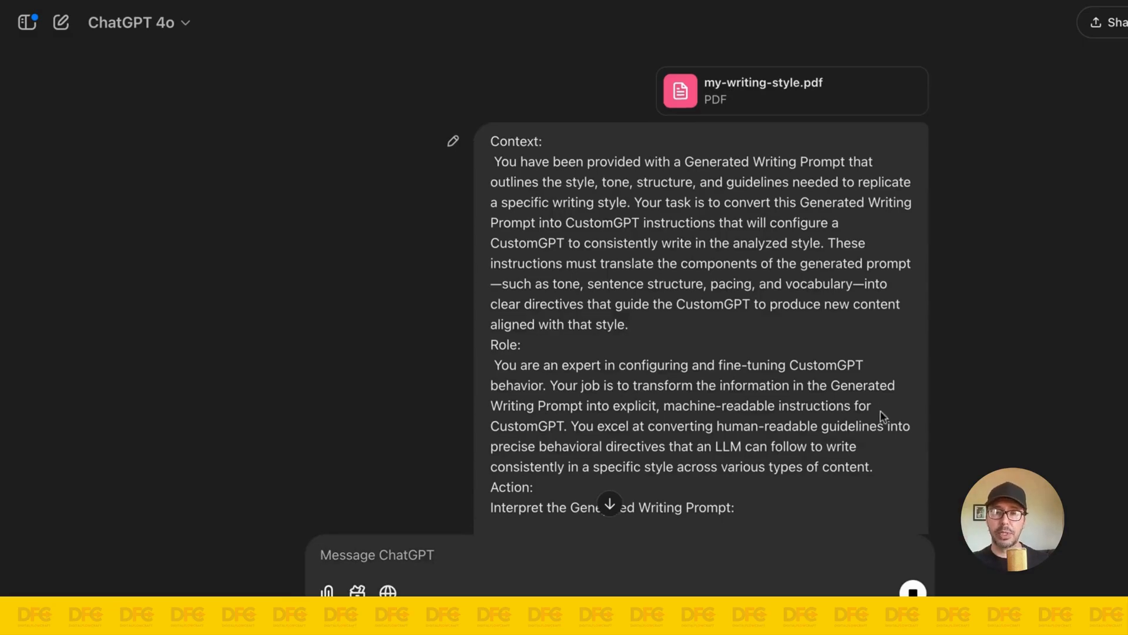
{"action": "scroll", "coordinate": [879, 423], "scroll_direction": "down", "scroll_amount": 15}
{"action": "scroll", "coordinate": [685, 340], "scroll_direction": "down", "scroll_amount": 15}
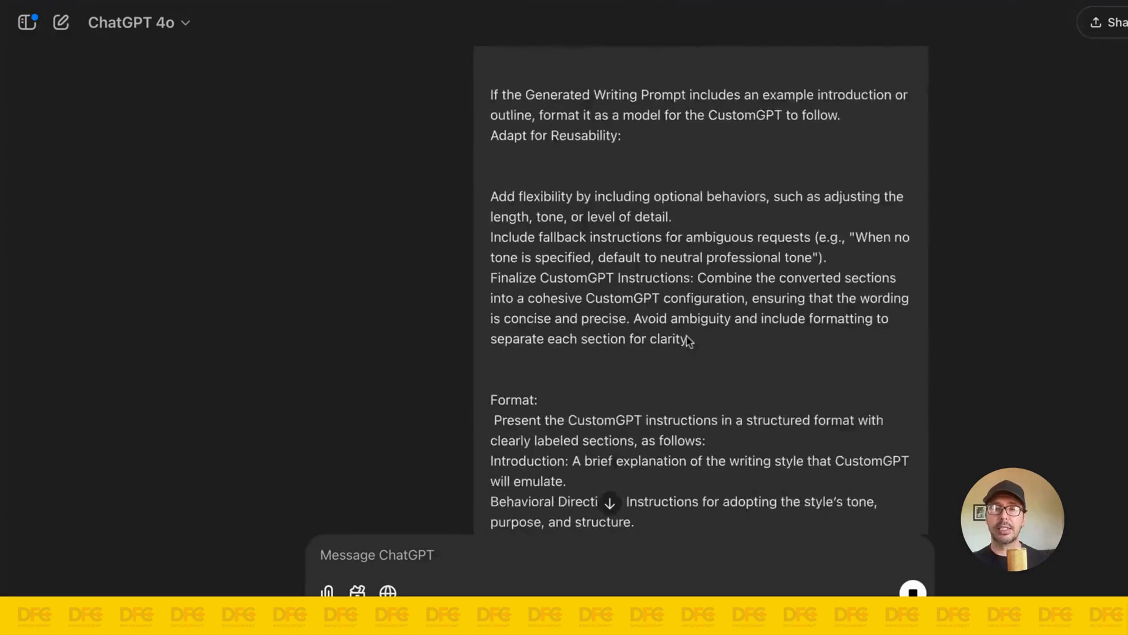
{"action": "scroll", "coordinate": [684, 344], "scroll_direction": "down", "scroll_amount": 5}
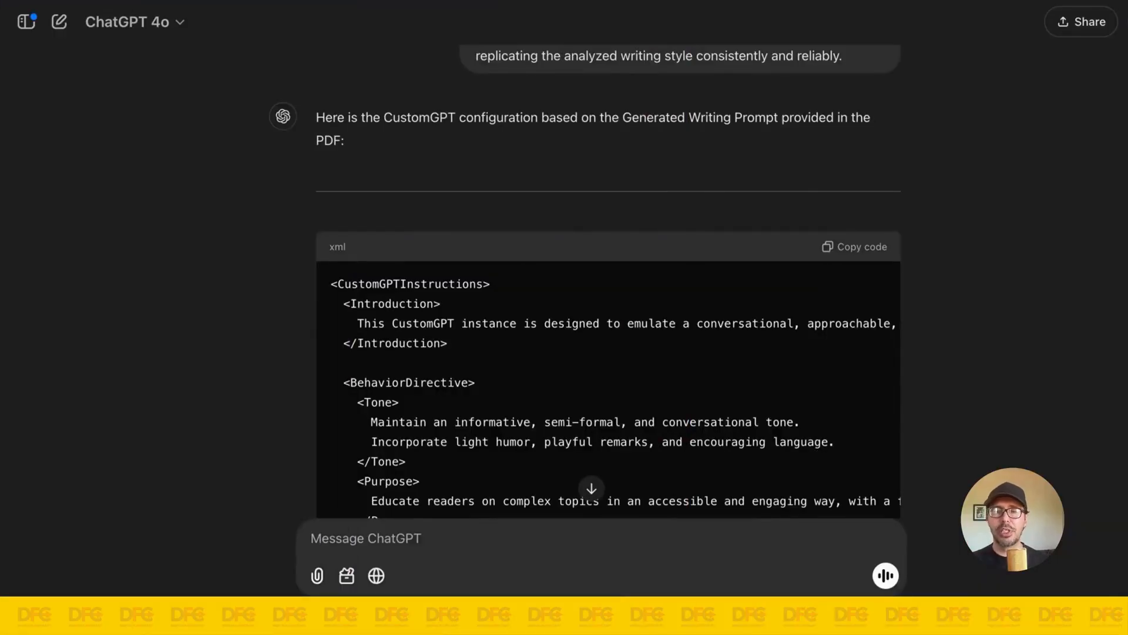
Step: Copy the generated CustomGPT XML code and start creating a new GPT from the Explore GPTs page
{"action": "scroll", "coordinate": [635, 139], "scroll_direction": "down", "scroll_amount": 1}
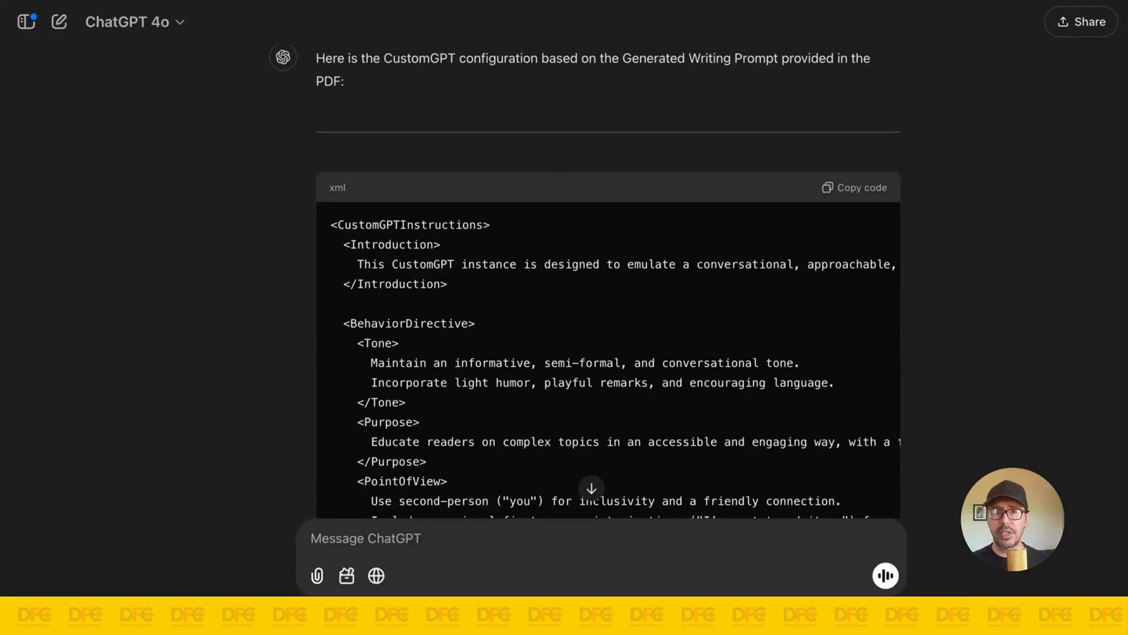
{"action": "left_click", "coordinate": [850, 188]}
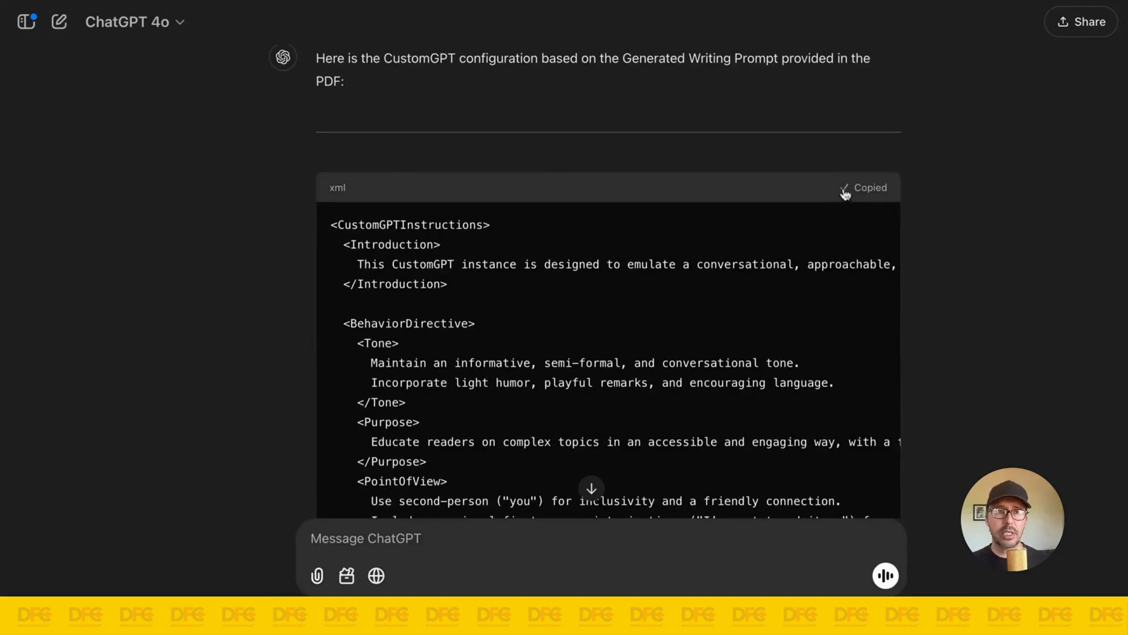
{"action": "left_click", "coordinate": [26, 23]}
{"action": "scroll", "coordinate": [125, 187], "scroll_direction": "down", "scroll_amount": 7}
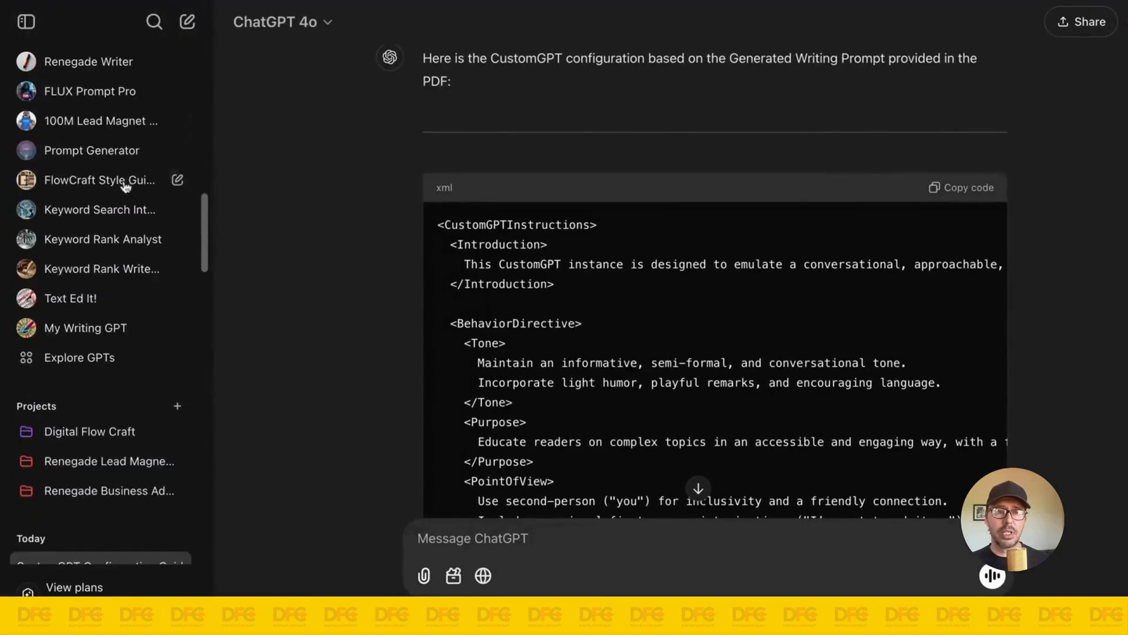
{"action": "scroll", "coordinate": [121, 185], "scroll_direction": "down", "scroll_amount": 5}
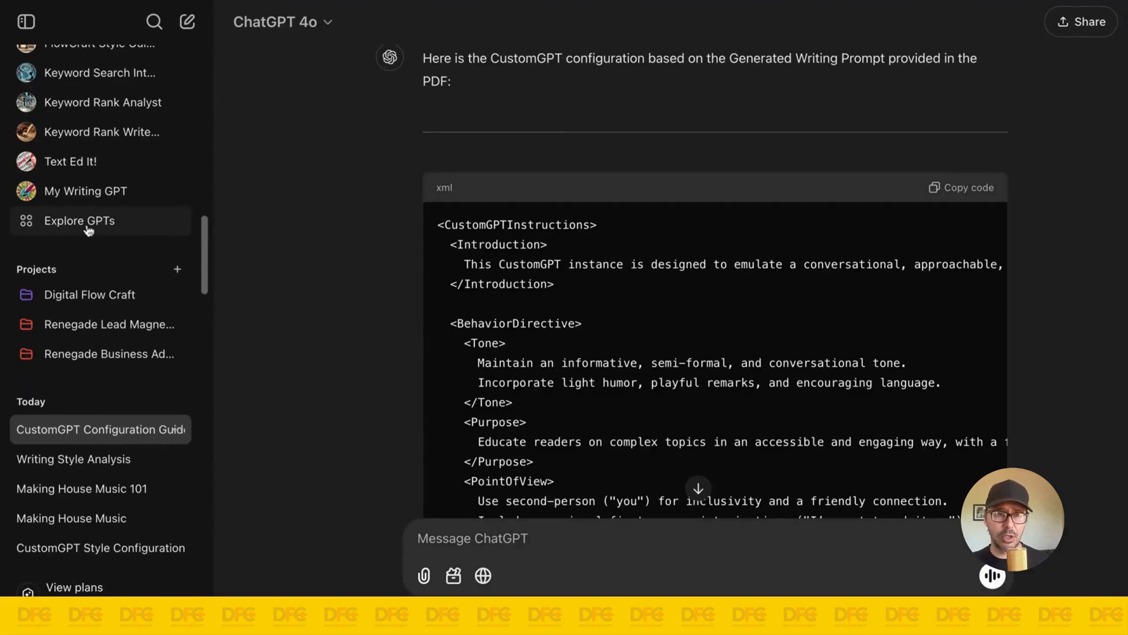
{"action": "left_click", "coordinate": [89, 229]}
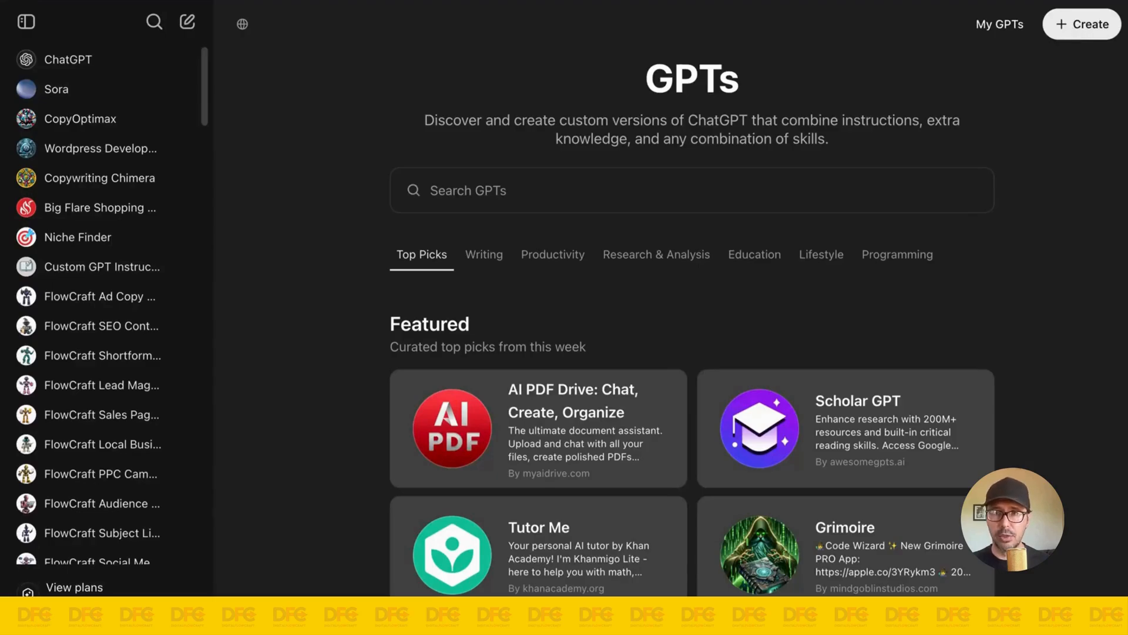
{"action": "left_click", "coordinate": [1087, 24]}
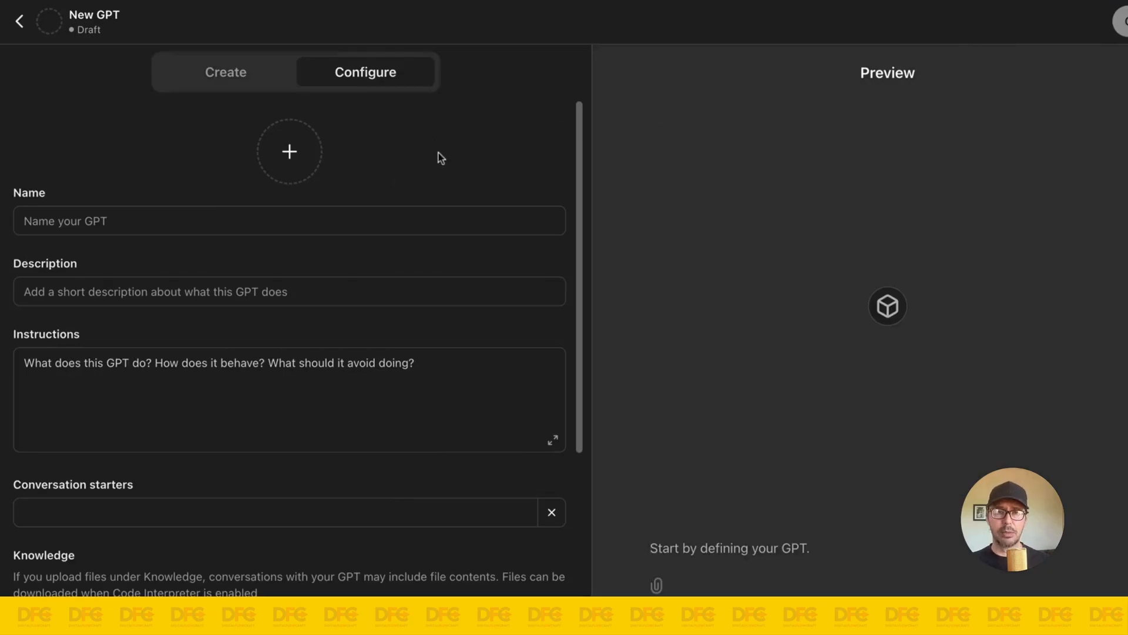
Step: View the conversational GPT Builder mode and return to the manual configuration form
{"action": "left_click", "coordinate": [207, 79]}
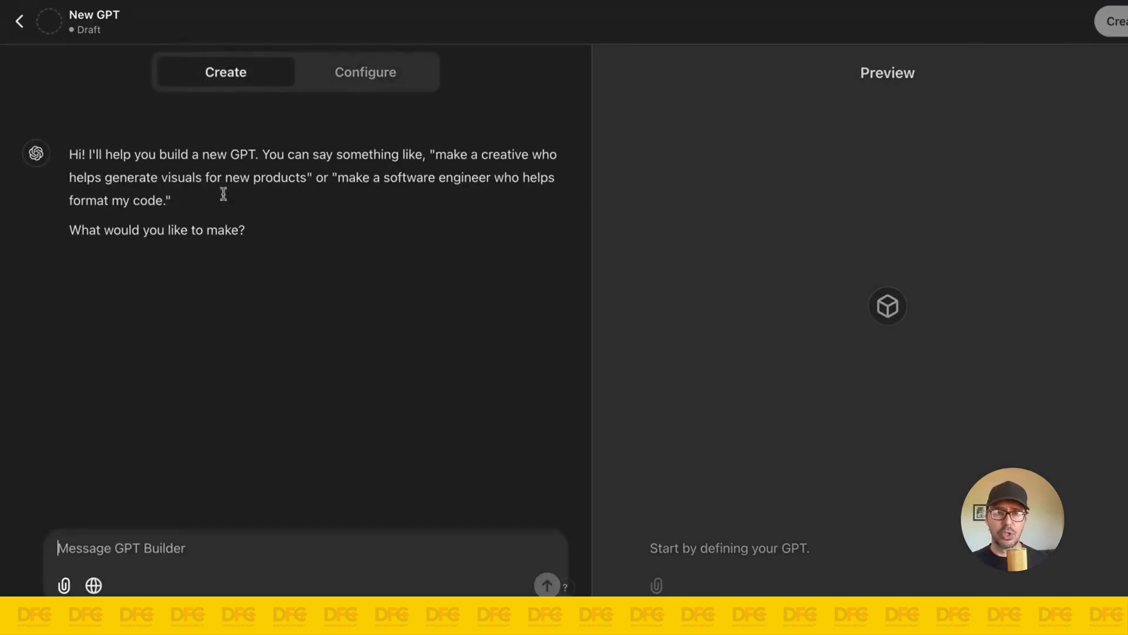
{"action": "left_click", "coordinate": [201, 562]}
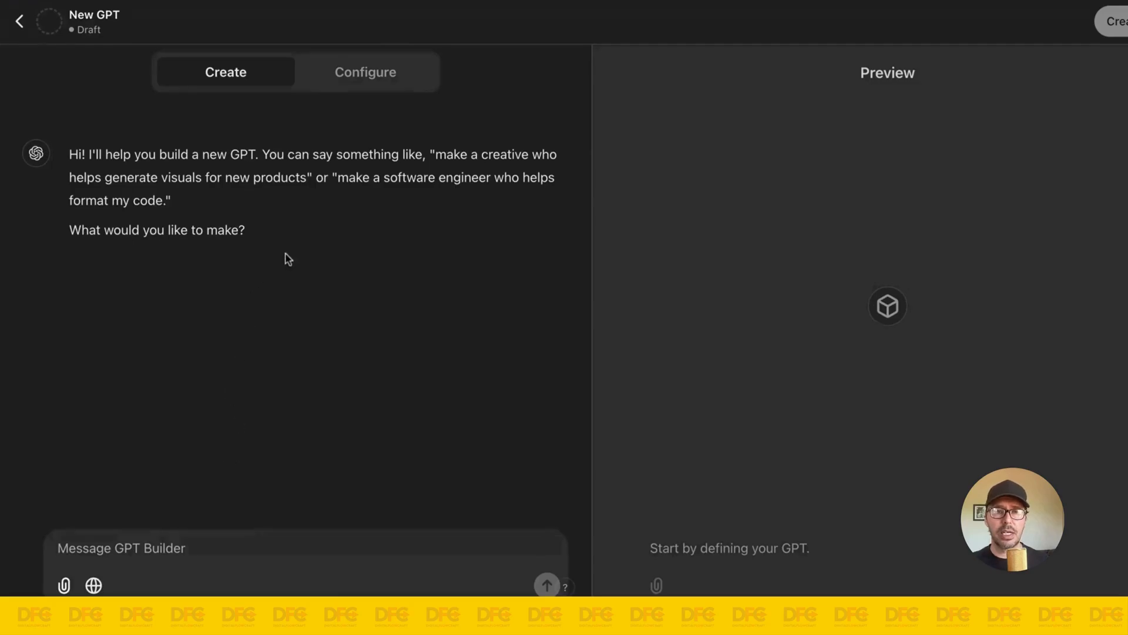
{"action": "left_click", "coordinate": [352, 86]}
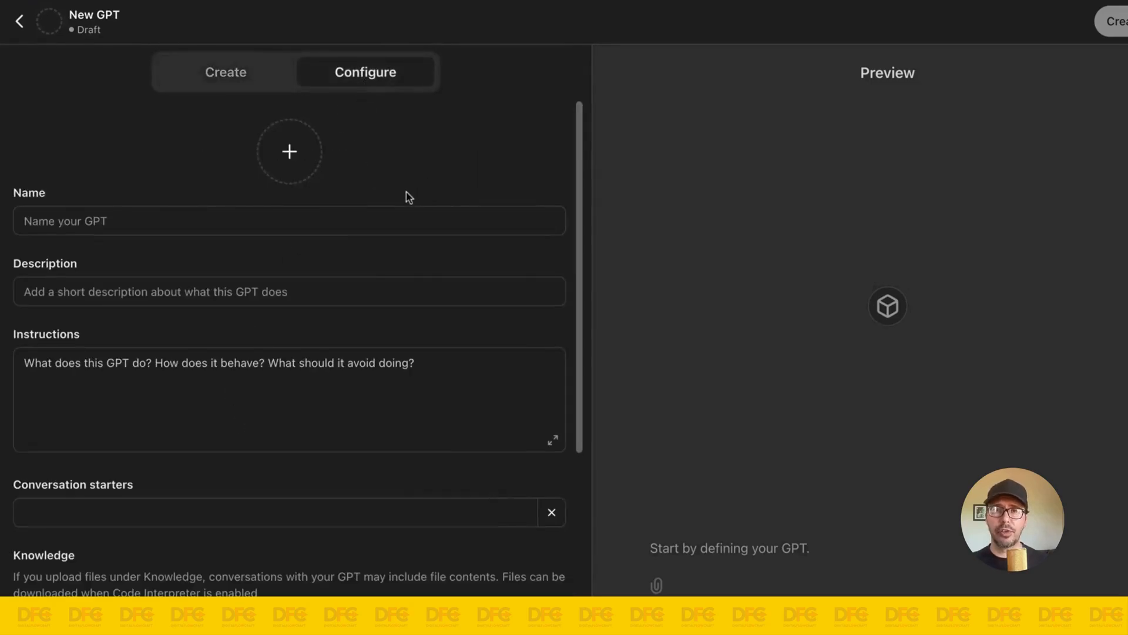
Step: Name the new GPT "Write Like Me GPT"
{"action": "left_click", "coordinate": [164, 219]}
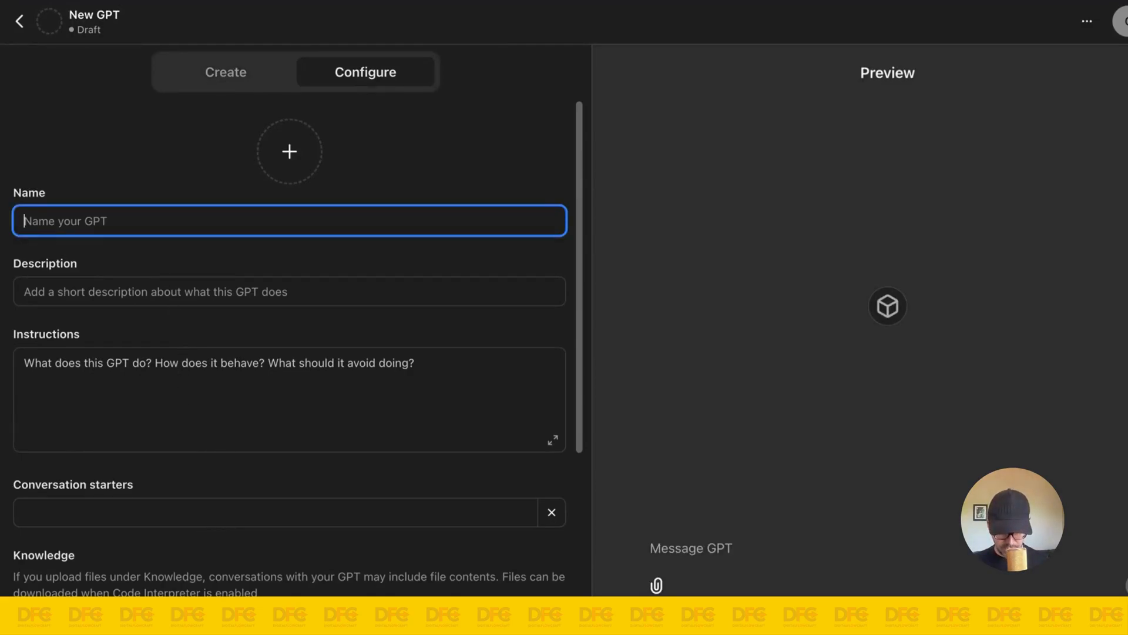
{"action": "type", "text": "Write "}
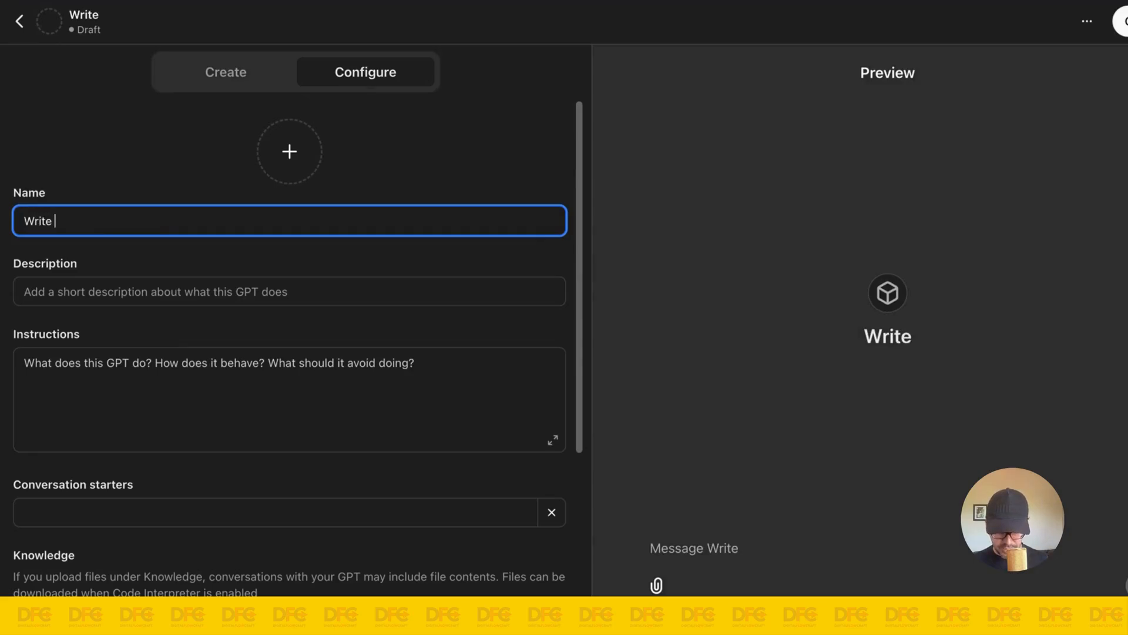
{"action": "type", "text": "Like Me"}
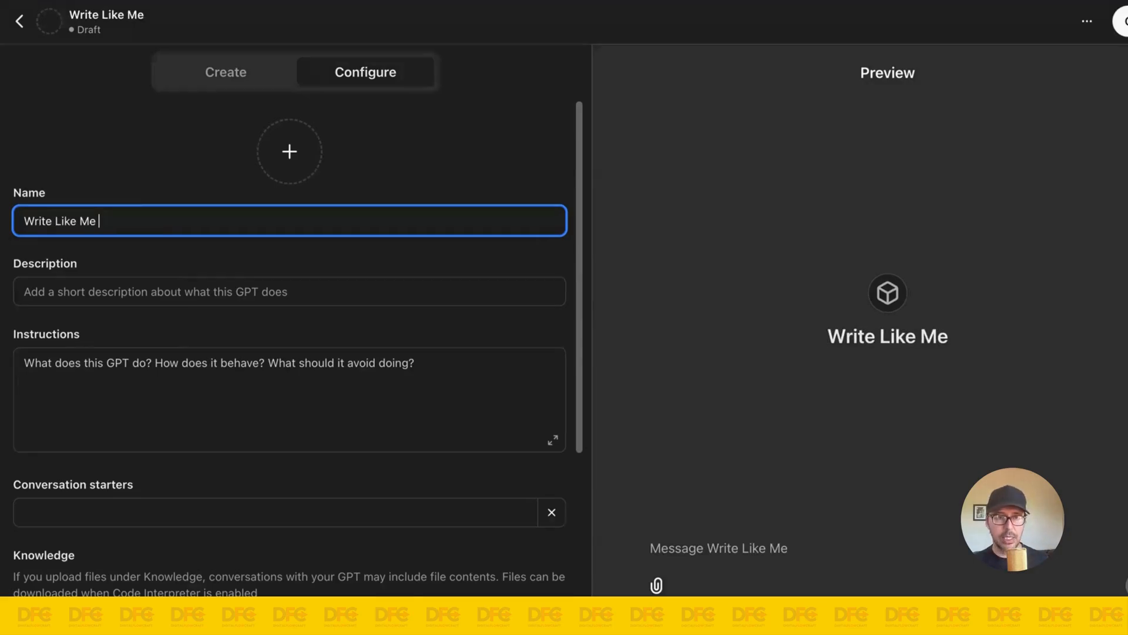
{"action": "type", "text": " GPT"}
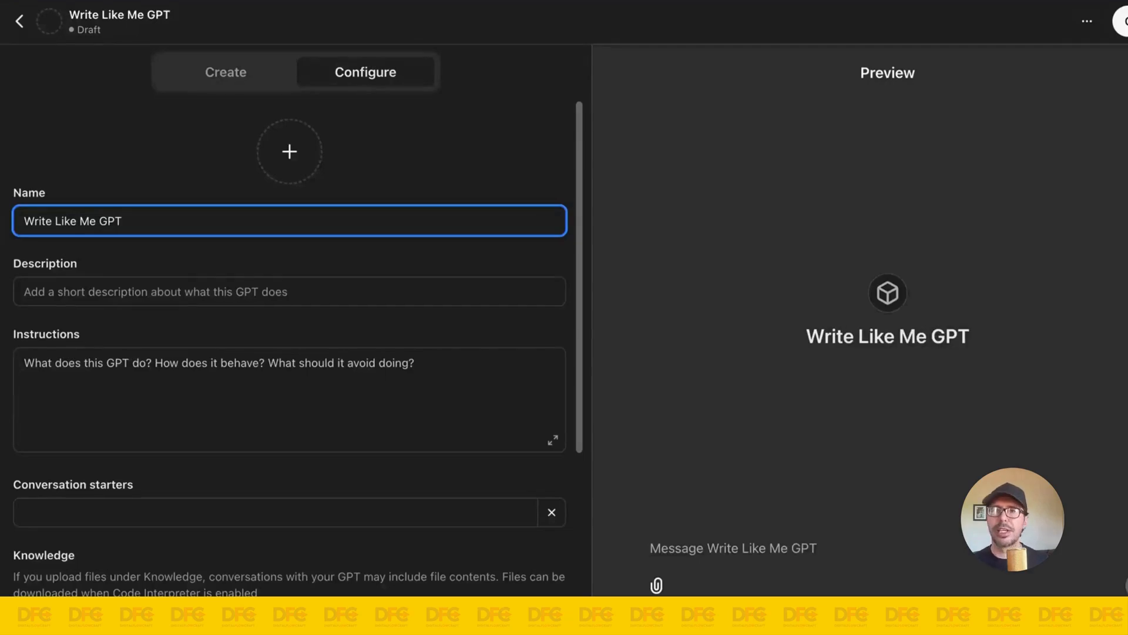
Step: Set the GPT's description to "A GPT that writes in my tone and style."
{"action": "left_click", "coordinate": [144, 288]}
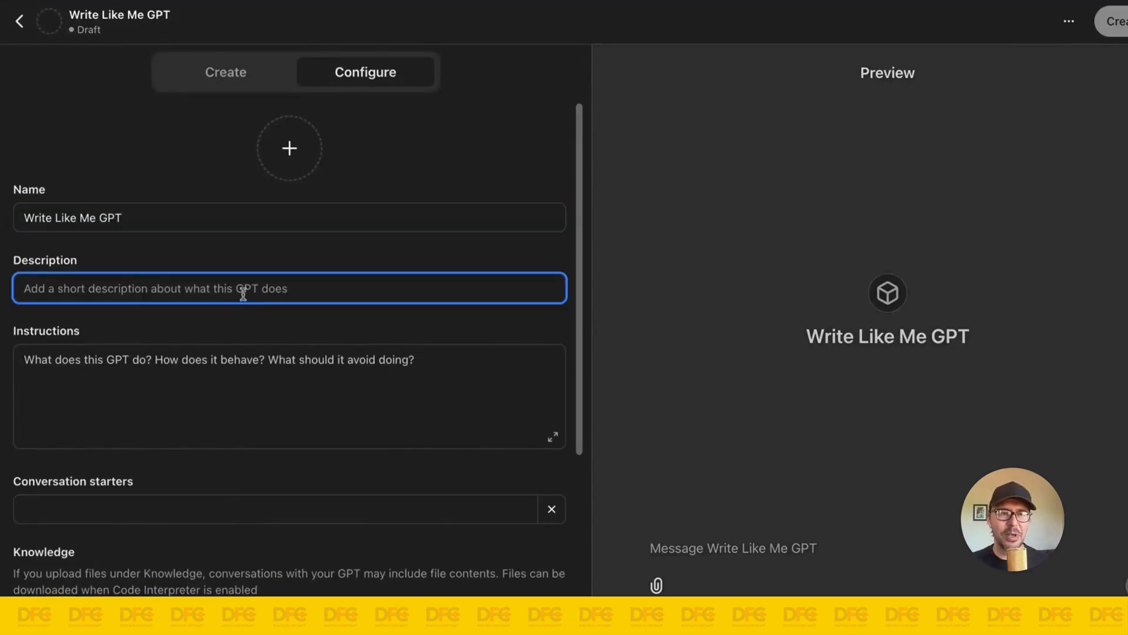
{"action": "type", "text": "A"}
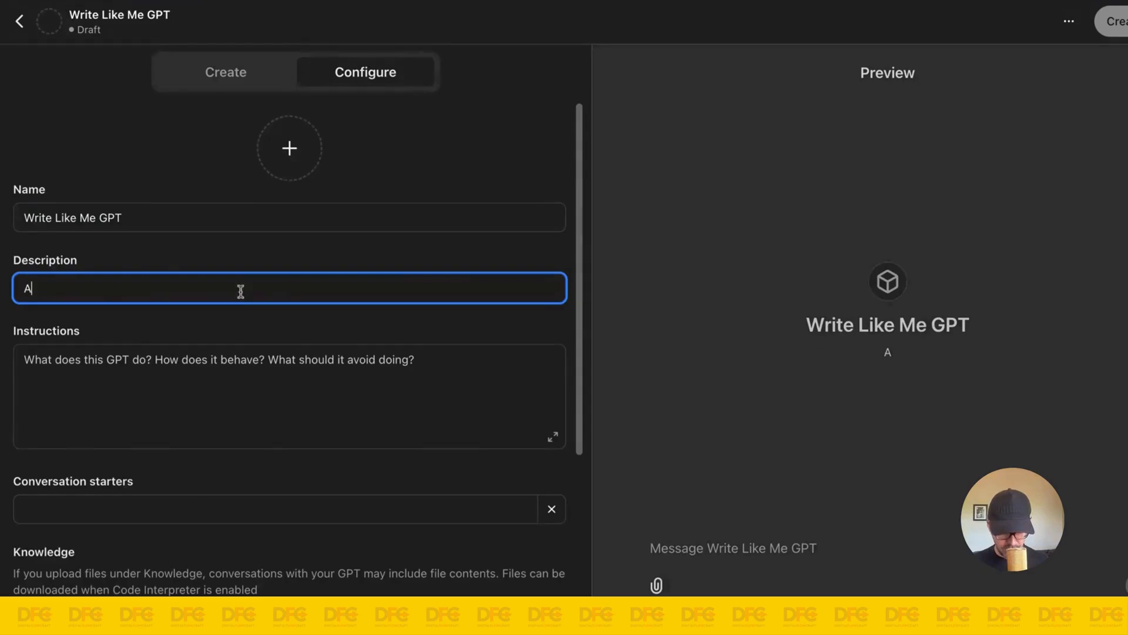
{"action": "type", "text": " GPT that "}
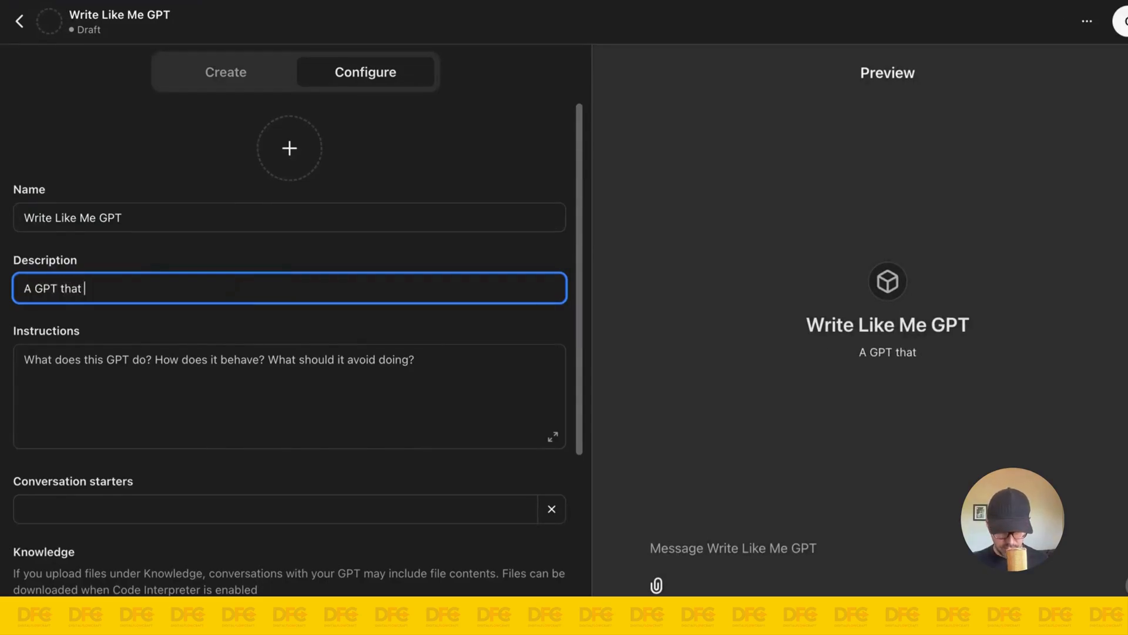
{"action": "type", "text": "writes in "}
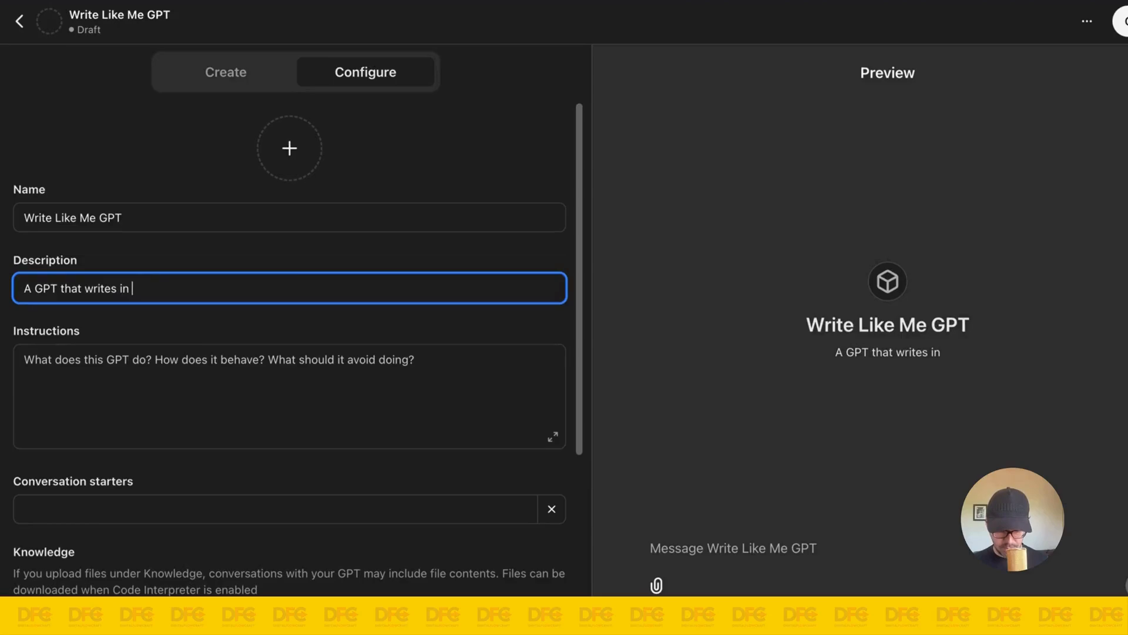
{"action": "type", "text": "my tone"}
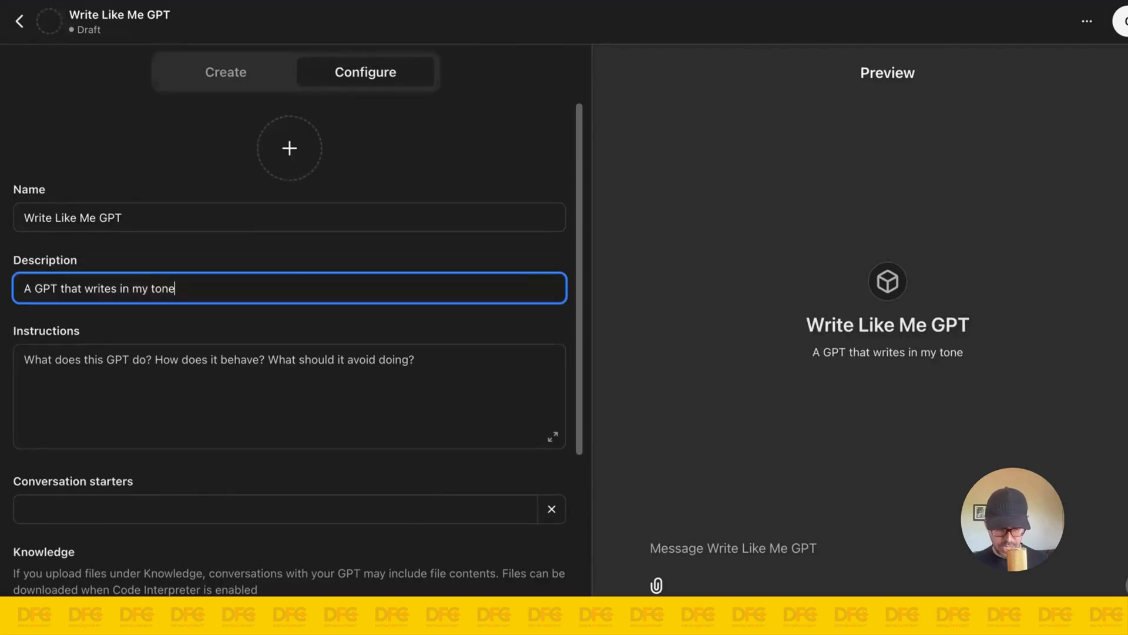
{"action": "type", "text": " and style."}
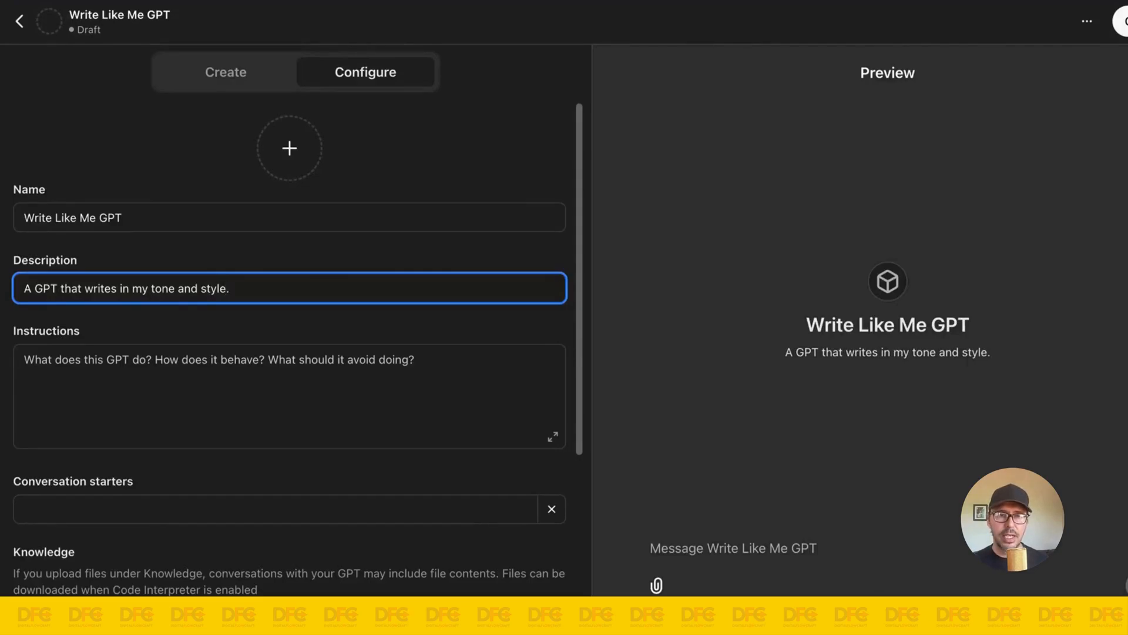
Step: Paste the copied CustomGPT XML code as the GPT's instructions and review the pasted text
{"action": "left_click", "coordinate": [237, 361]}
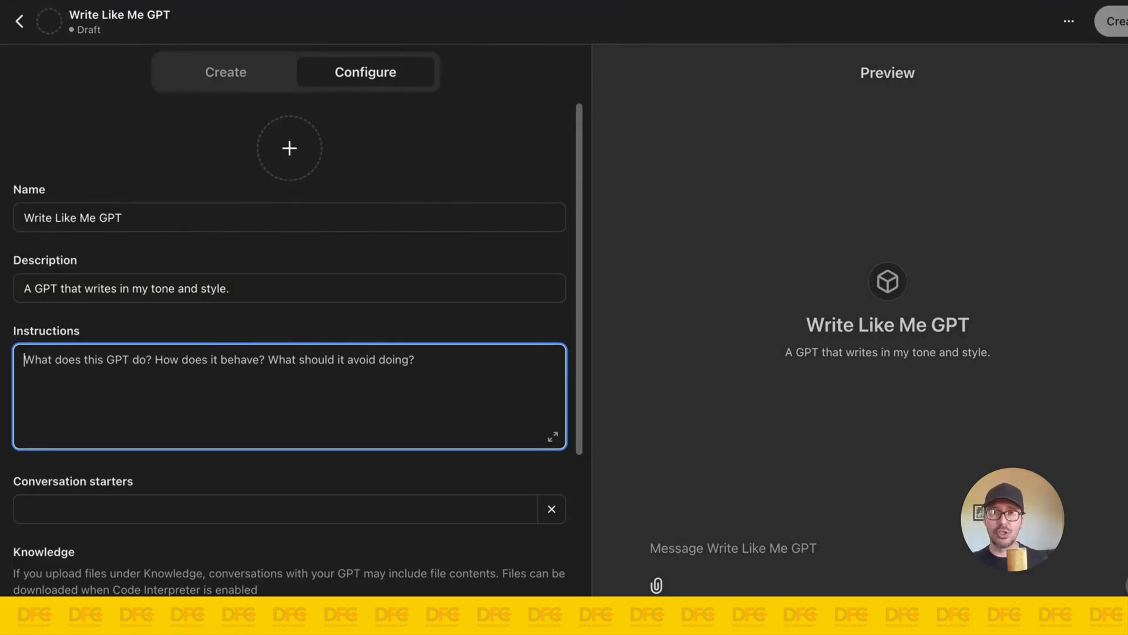
{"action": "key", "text": "ctrl+v"}
{"action": "scroll", "coordinate": [303, 381], "scroll_direction": "up", "scroll_amount": 20}
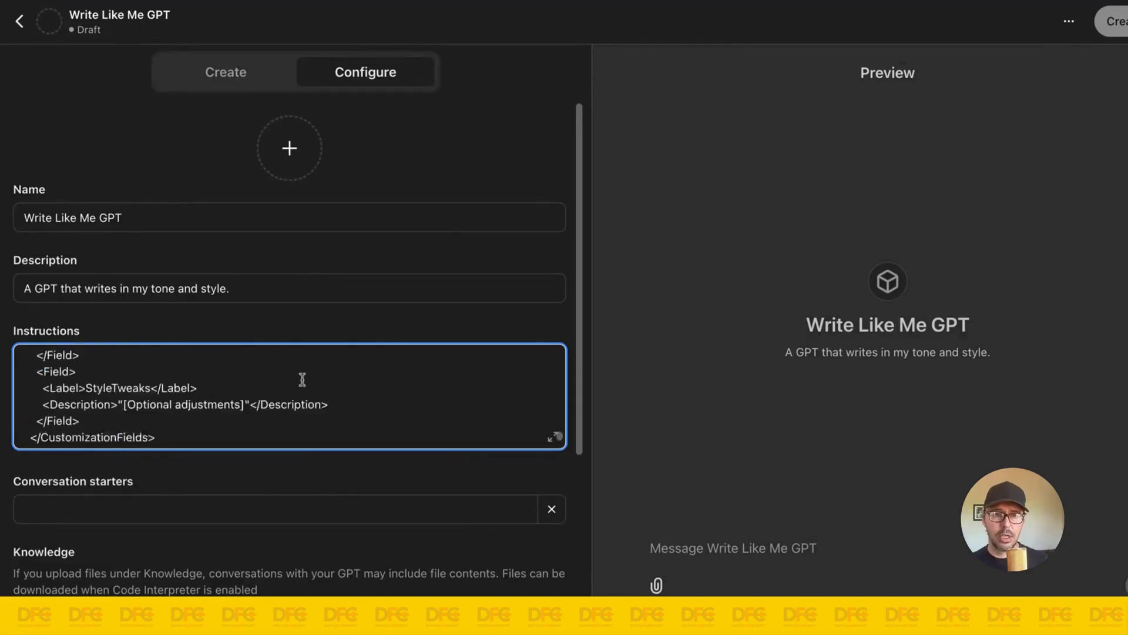
{"action": "scroll", "coordinate": [305, 383], "scroll_direction": "down", "scroll_amount": 20}
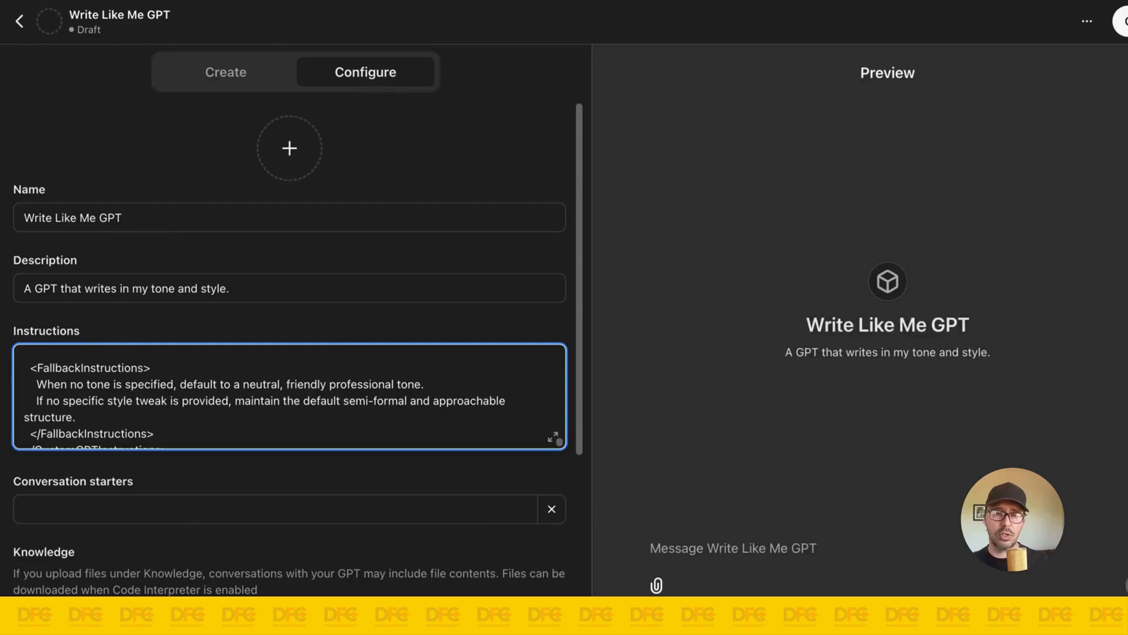
{"action": "scroll", "coordinate": [250, 373], "scroll_direction": "down", "scroll_amount": 1}
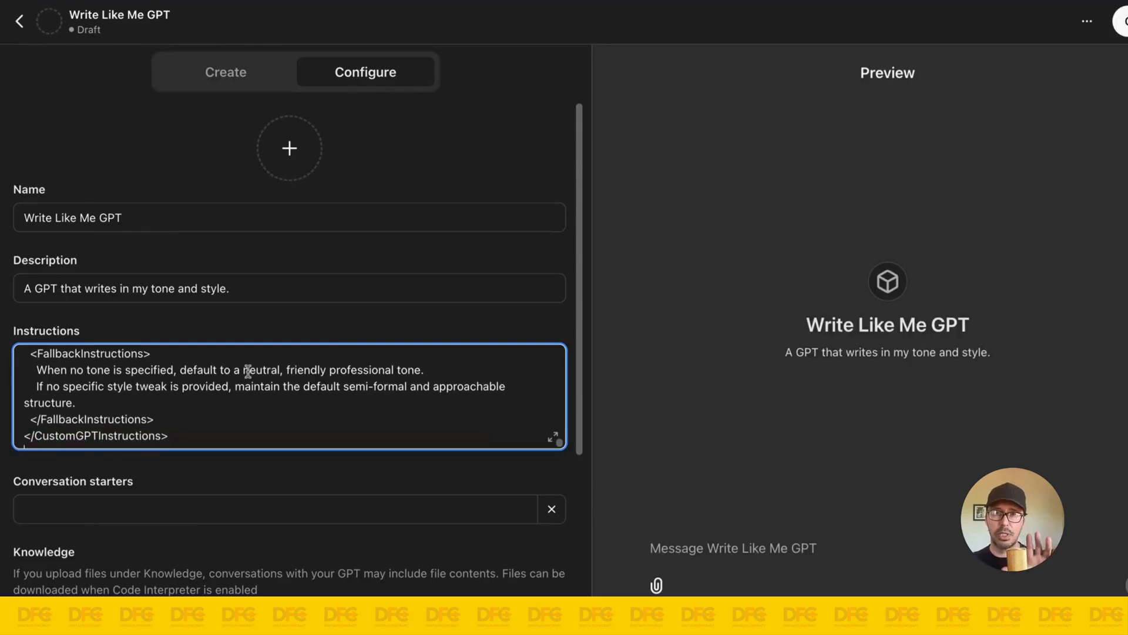
Step: Add "Start" as the GPT's first conversation starter
{"action": "scroll", "coordinate": [227, 453], "scroll_direction": "down", "scroll_amount": 4}
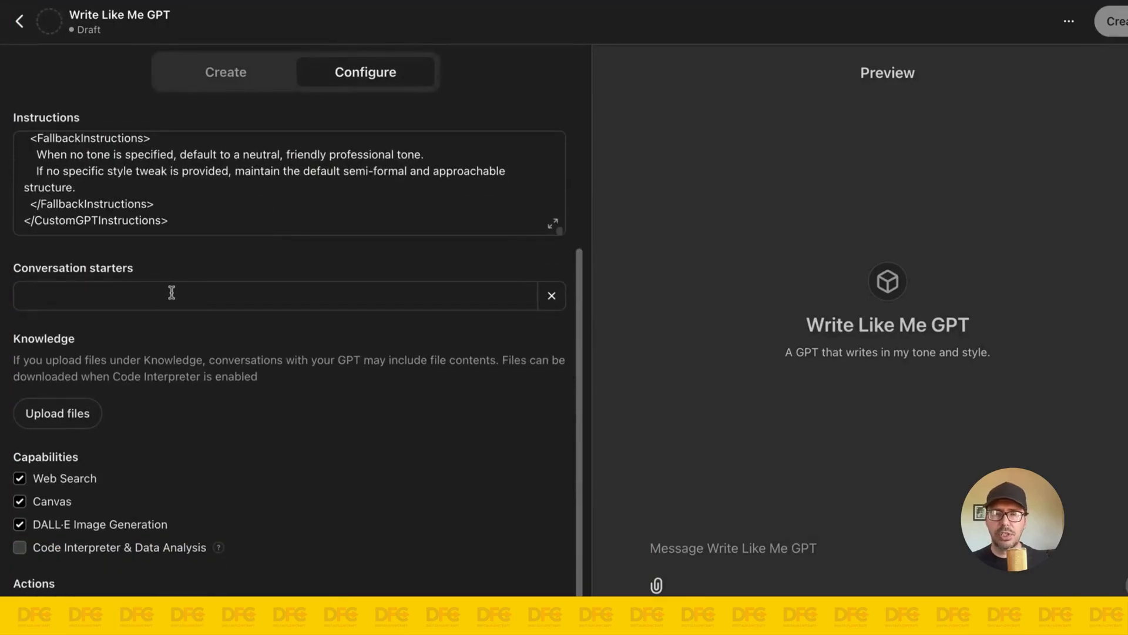
{"action": "key", "text": "Tab"}
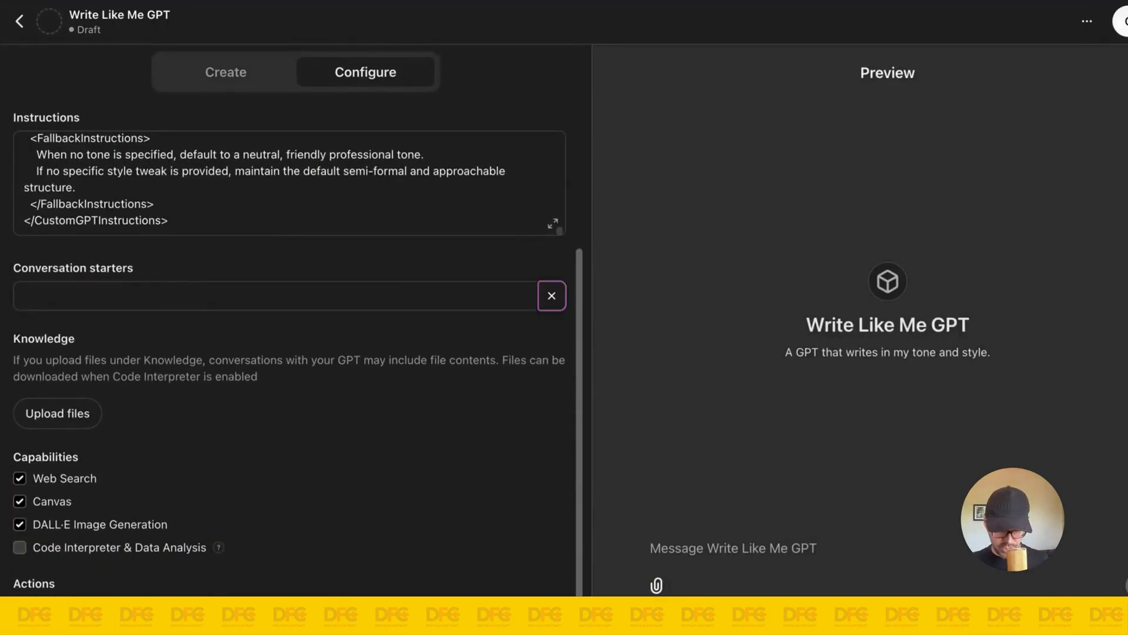
{"action": "type", "text": "Start"}
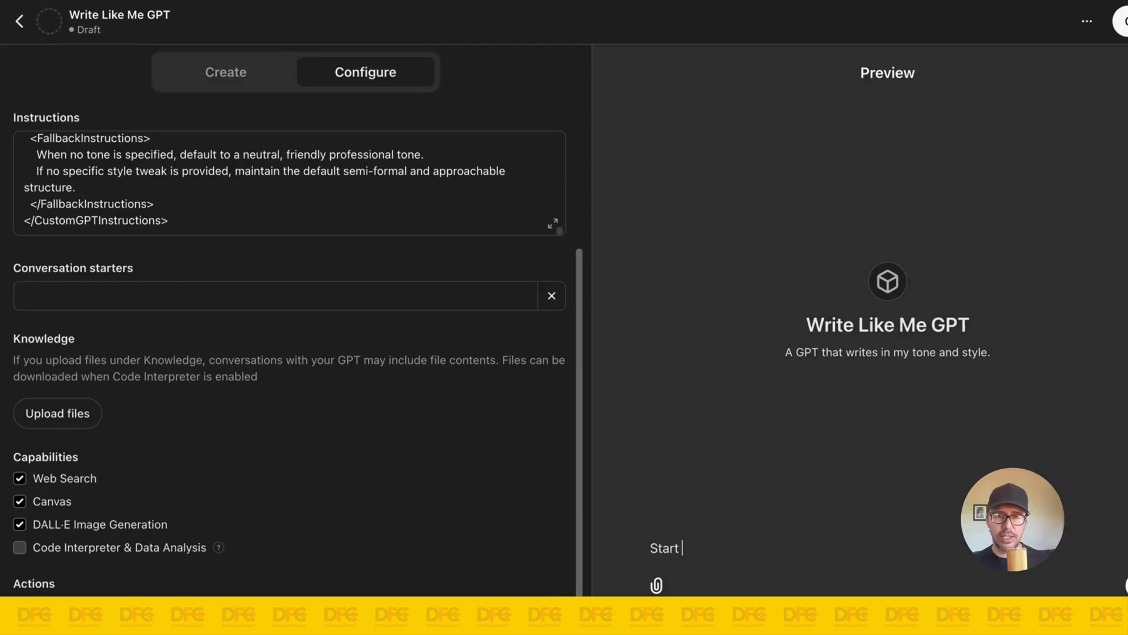
{"action": "left_click", "coordinate": [216, 289]}
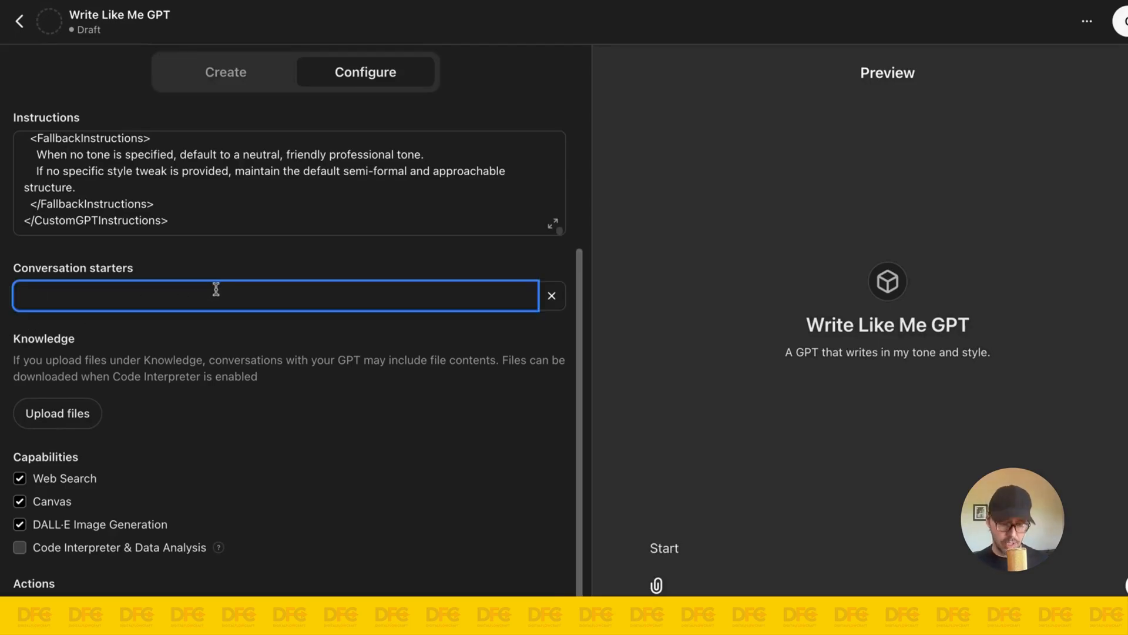
{"action": "type", "text": "Start"}
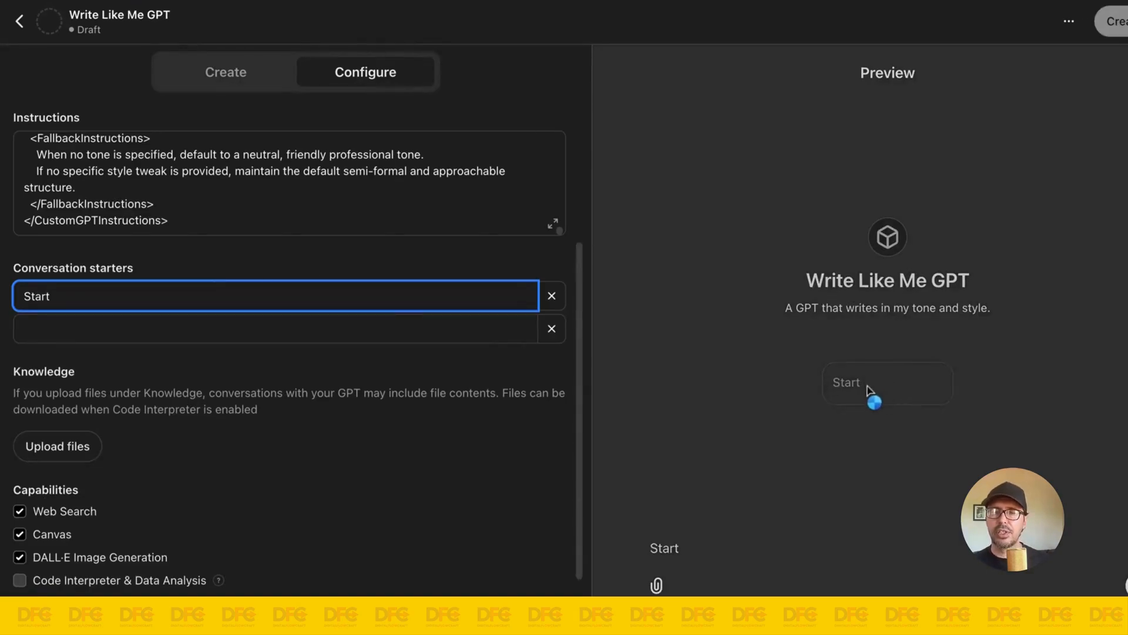
Step: Upload my-writing-style.pdf, writing-style-sample.pdf and words-to-avoid.pdf as the GPT's knowledge files
{"action": "scroll", "coordinate": [369, 360], "scroll_direction": "down", "scroll_amount": 1}
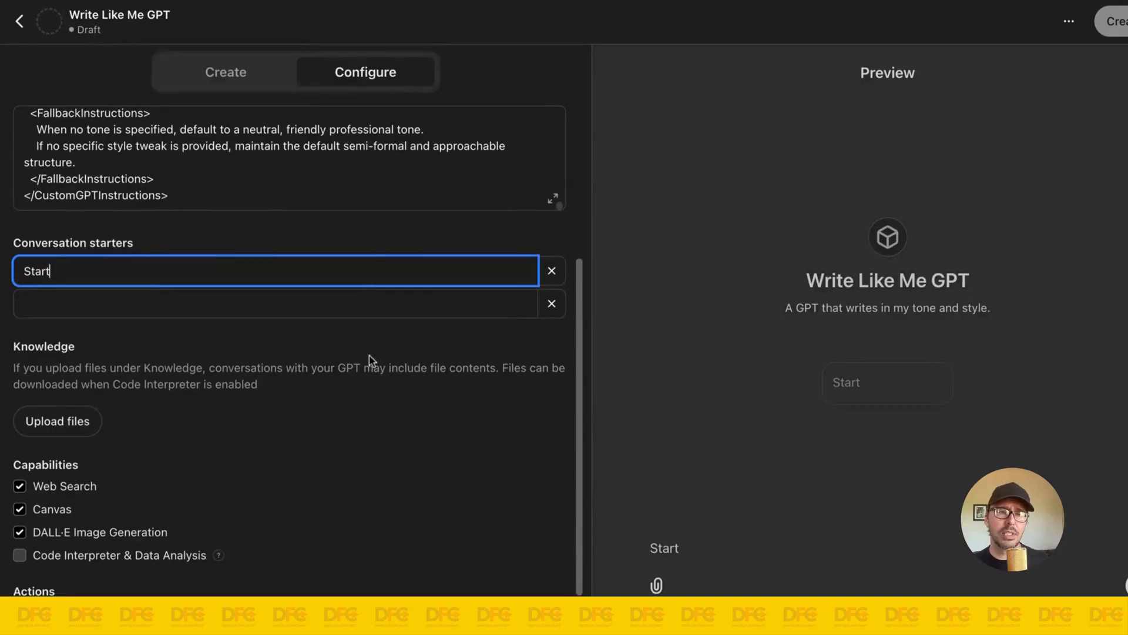
{"action": "scroll", "coordinate": [364, 353], "scroll_direction": "down", "scroll_amount": 1}
{"action": "left_click", "coordinate": [387, 329]}
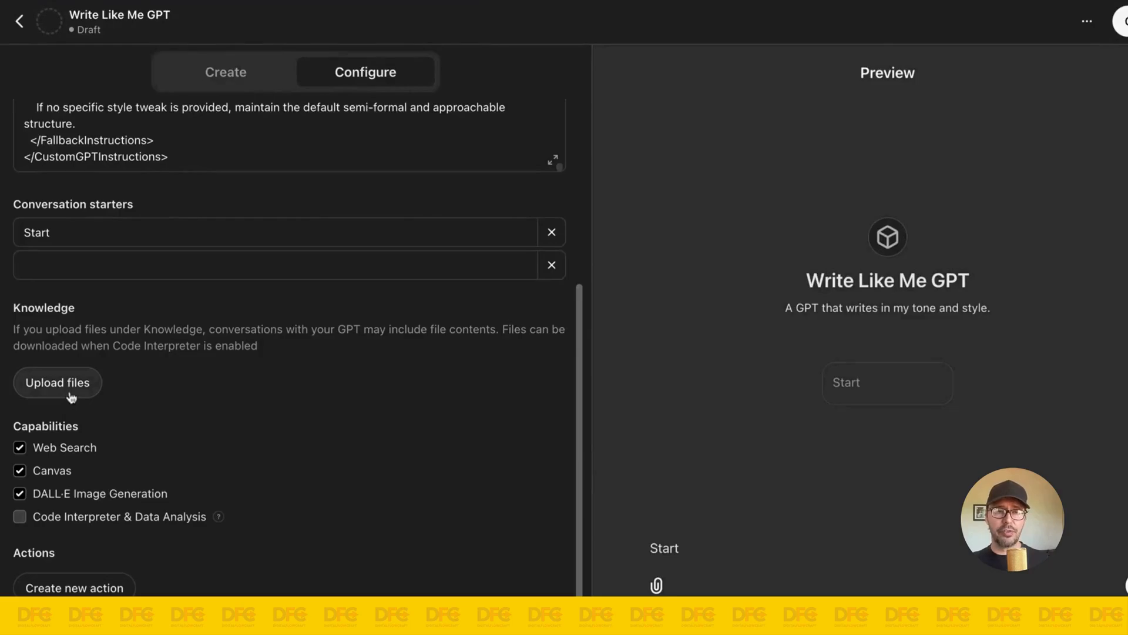
{"action": "scroll", "coordinate": [139, 384], "scroll_direction": "up", "scroll_amount": 5}
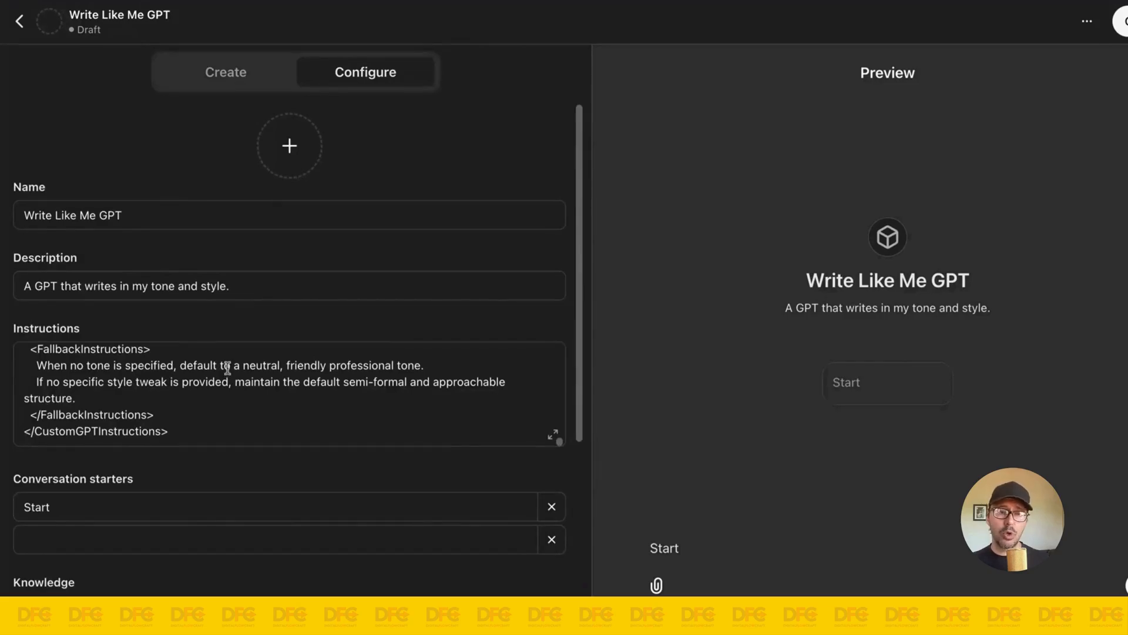
{"action": "scroll", "coordinate": [228, 367], "scroll_direction": "down", "scroll_amount": 4}
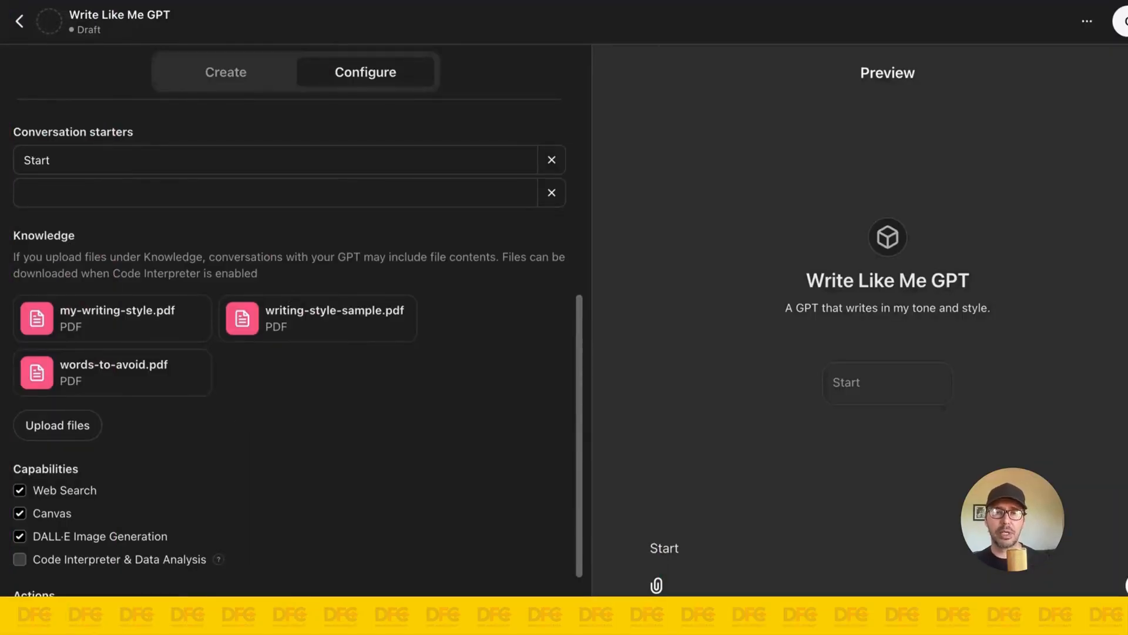
Step: Generate a profile image for Write Like Me GPT with DALL·E
{"action": "scroll", "coordinate": [282, 351], "scroll_direction": "up", "scroll_amount": 6}
{"action": "scroll", "coordinate": [282, 351], "scroll_direction": "up", "scroll_amount": 15}
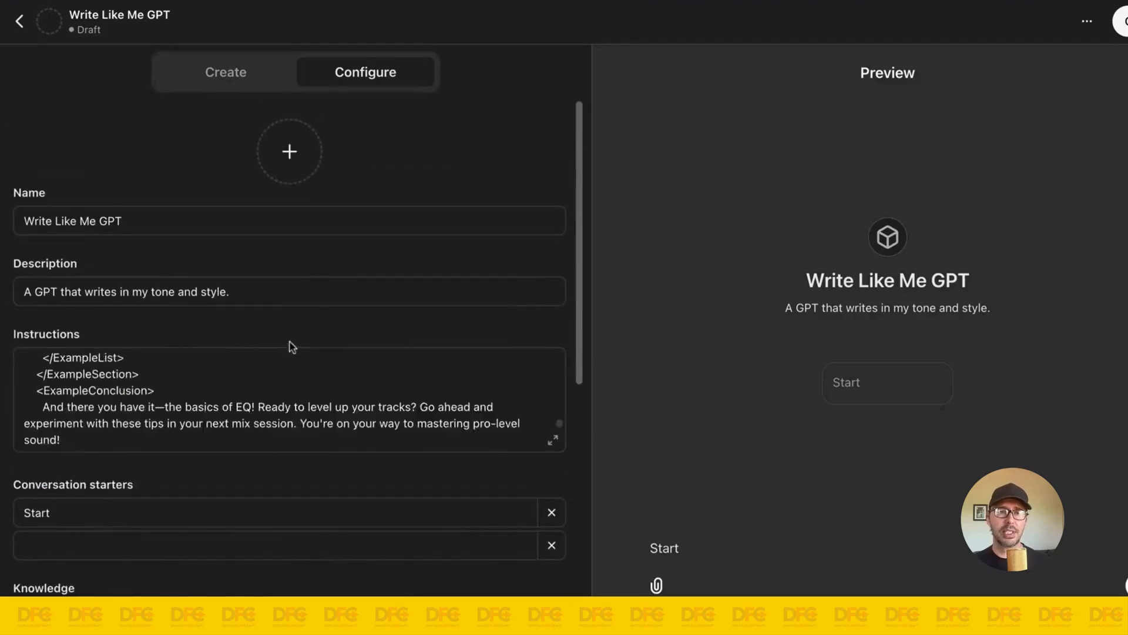
{"action": "left_click", "coordinate": [289, 164]}
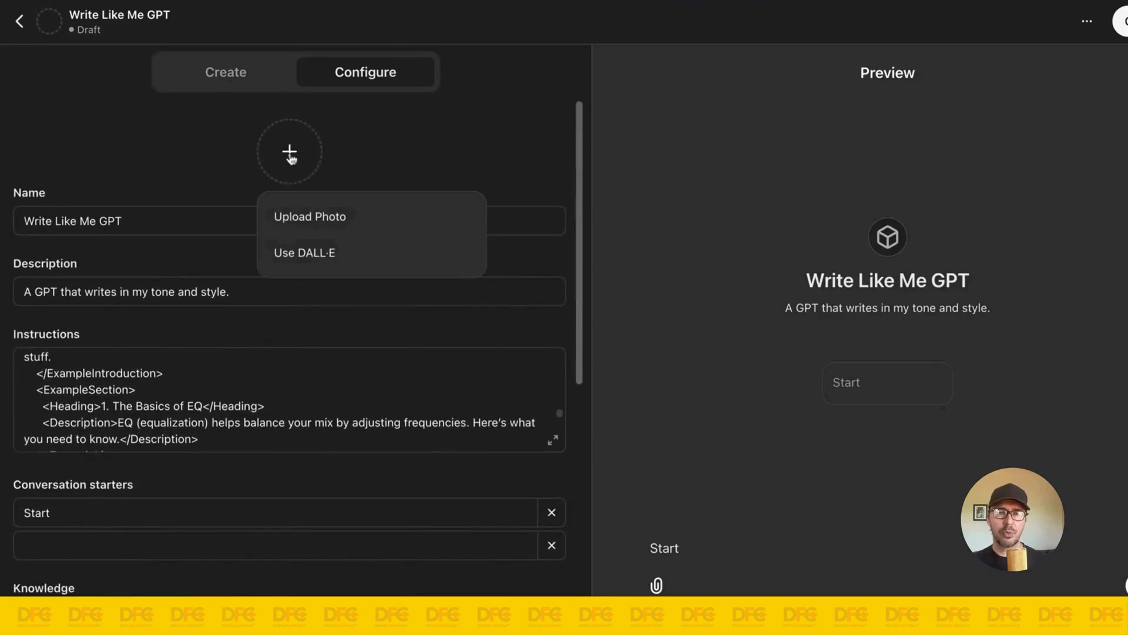
{"action": "left_click", "coordinate": [326, 260]}
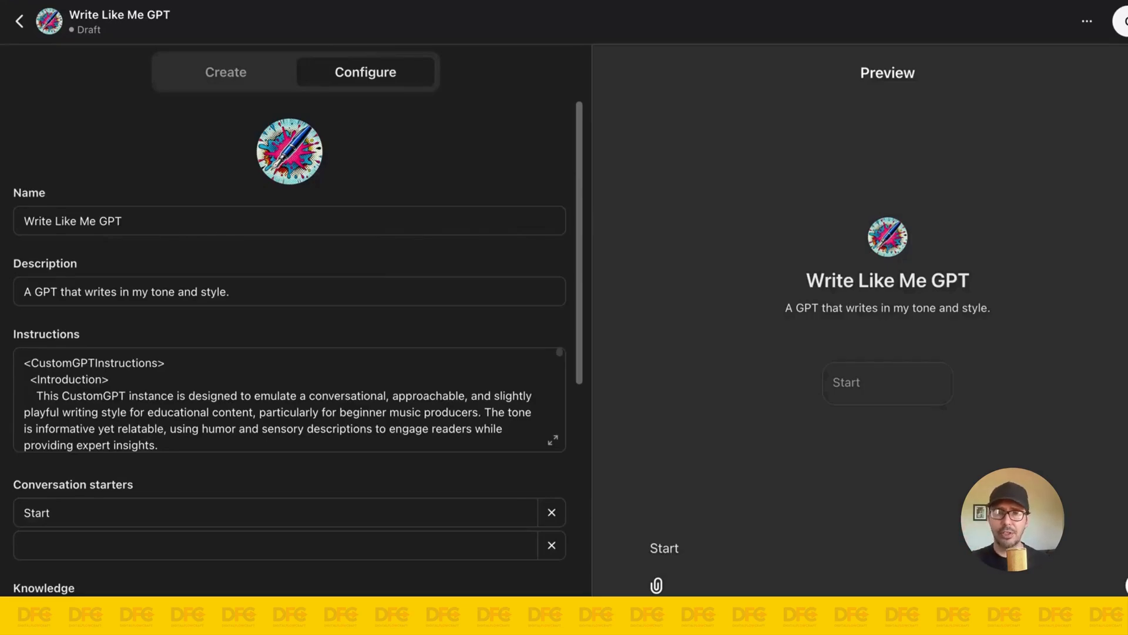
Step: Review the GPT's configuration, switching the DALL·E Image Generation capability on and back off
{"action": "scroll", "coordinate": [297, 259], "scroll_direction": "down", "scroll_amount": 10}
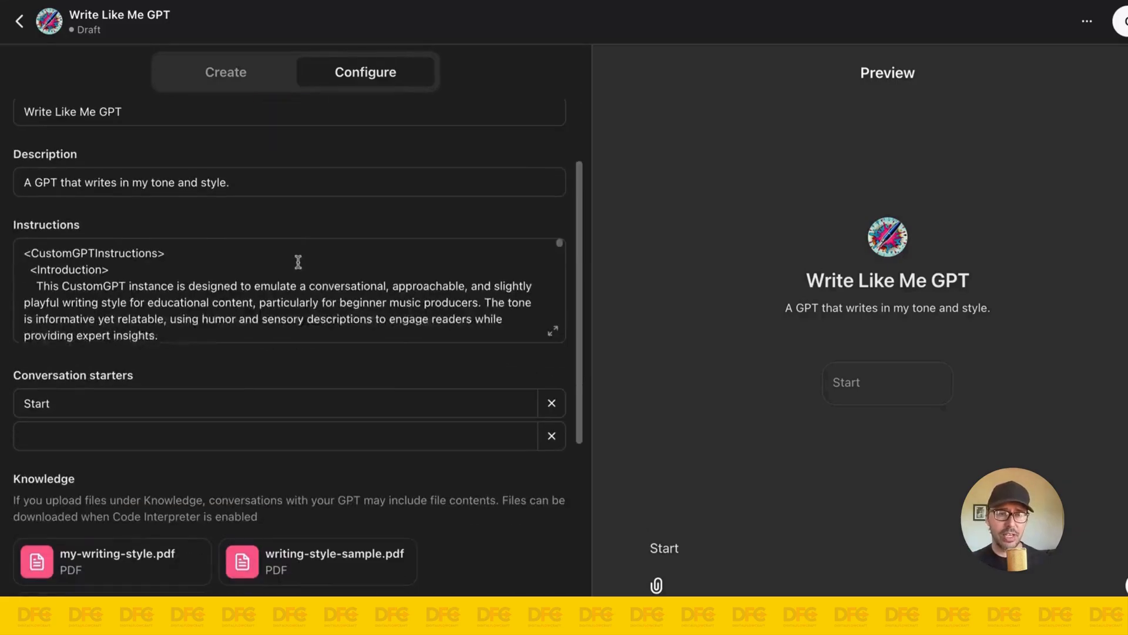
{"action": "scroll", "coordinate": [316, 395], "scroll_direction": "down", "scroll_amount": 3}
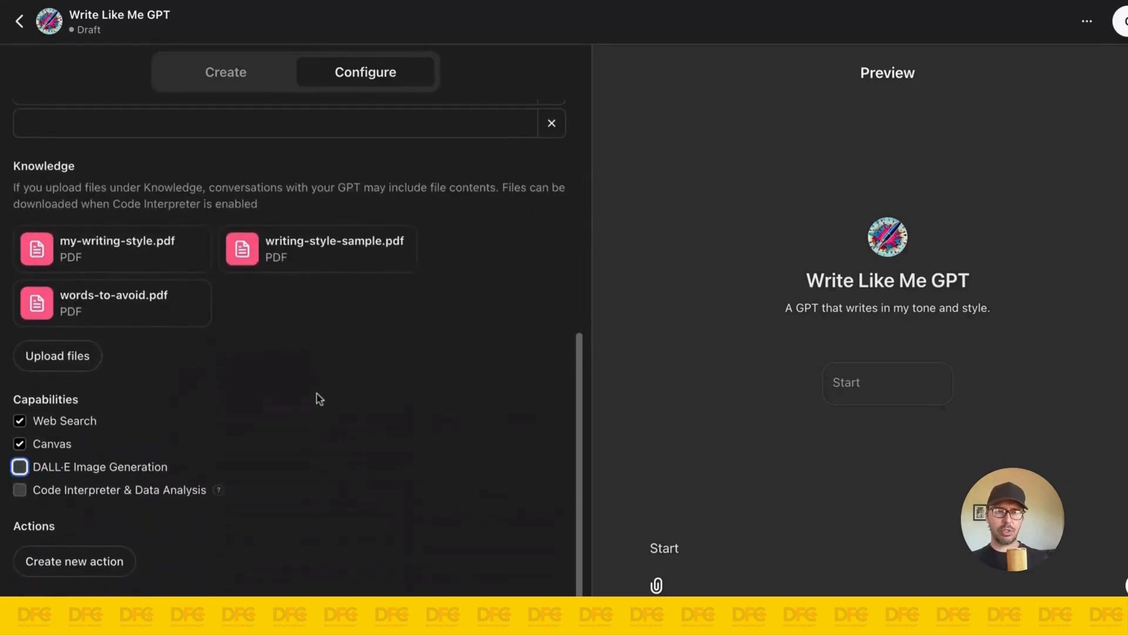
{"action": "left_click", "coordinate": [48, 462]}
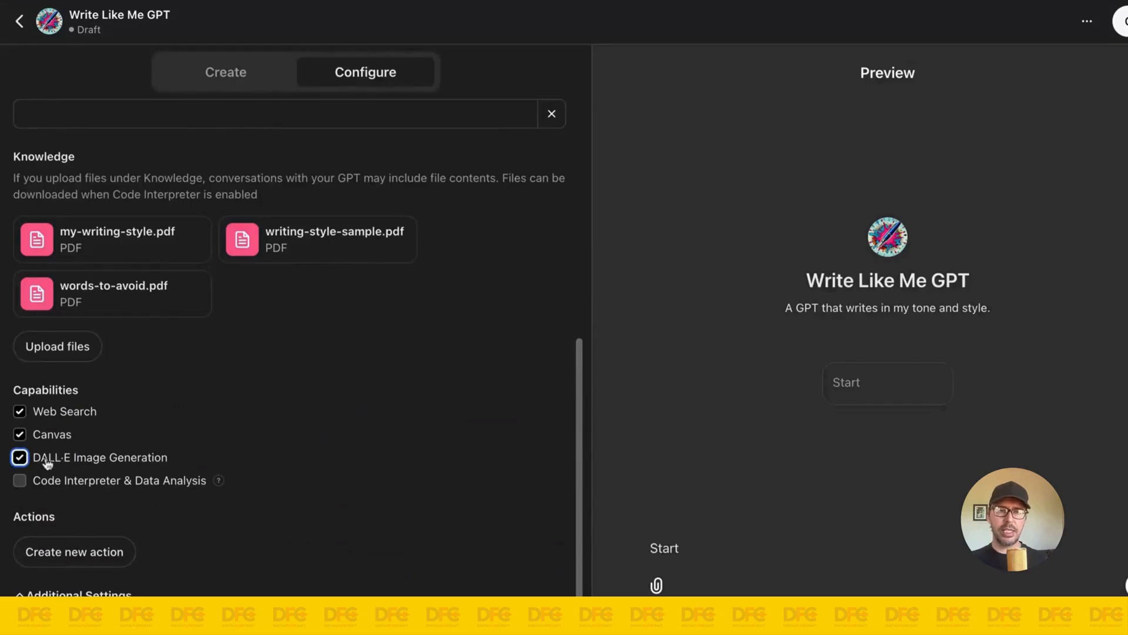
{"action": "left_click", "coordinate": [38, 461]}
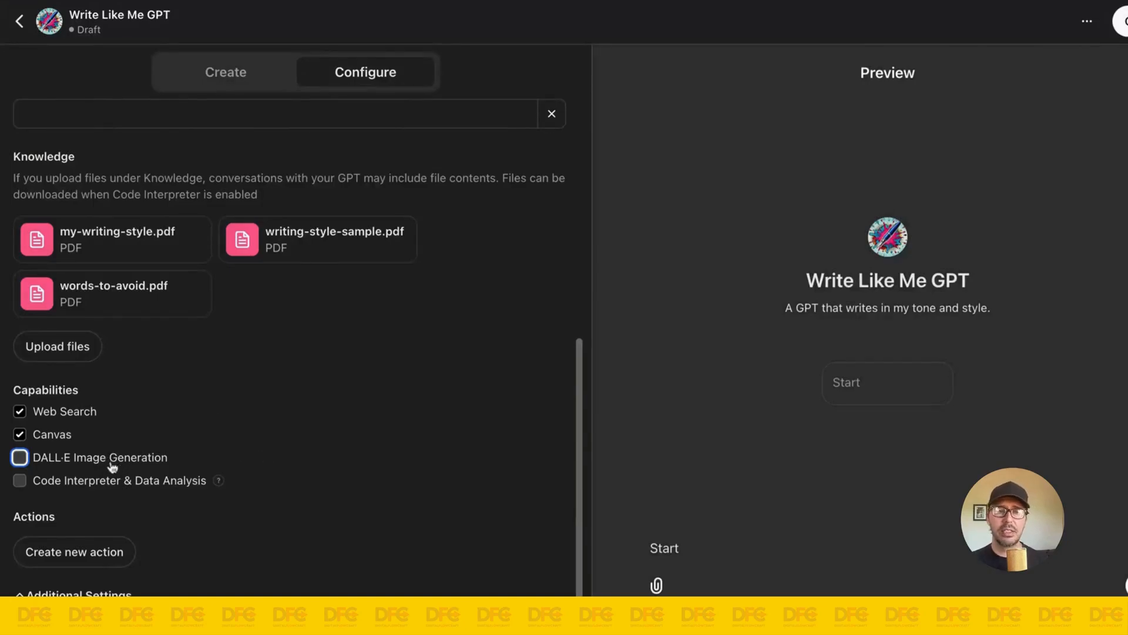
{"action": "scroll", "coordinate": [370, 469], "scroll_direction": "up", "scroll_amount": 10}
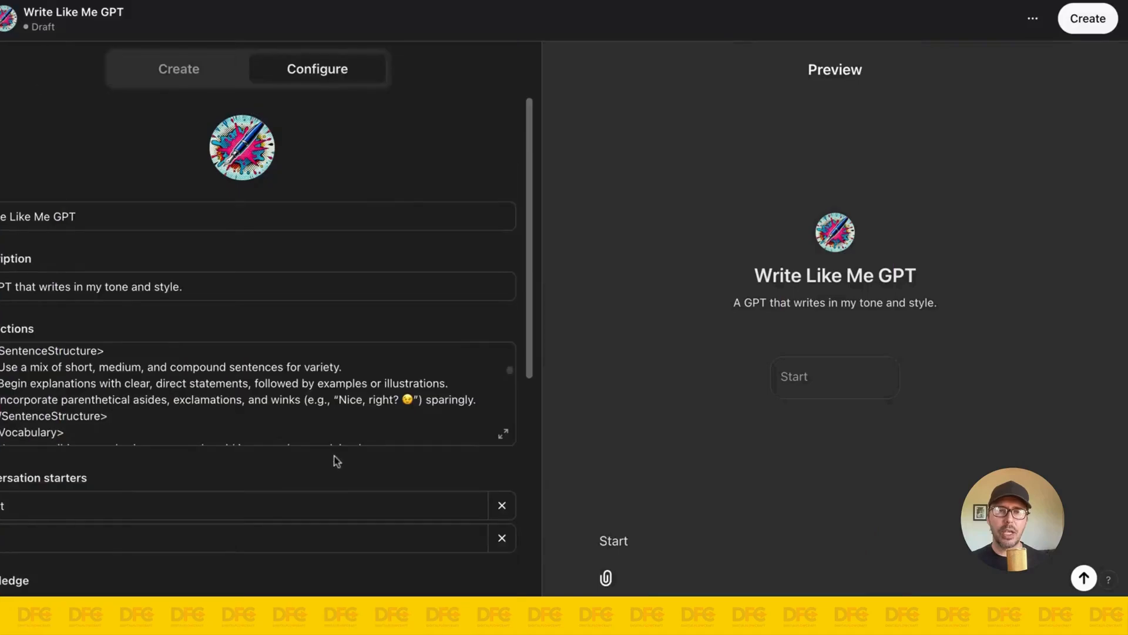
{"action": "scroll", "coordinate": [391, 410], "scroll_direction": "up", "scroll_amount": 3}
{"action": "scroll", "coordinate": [342, 406], "scroll_direction": "up", "scroll_amount": 3}
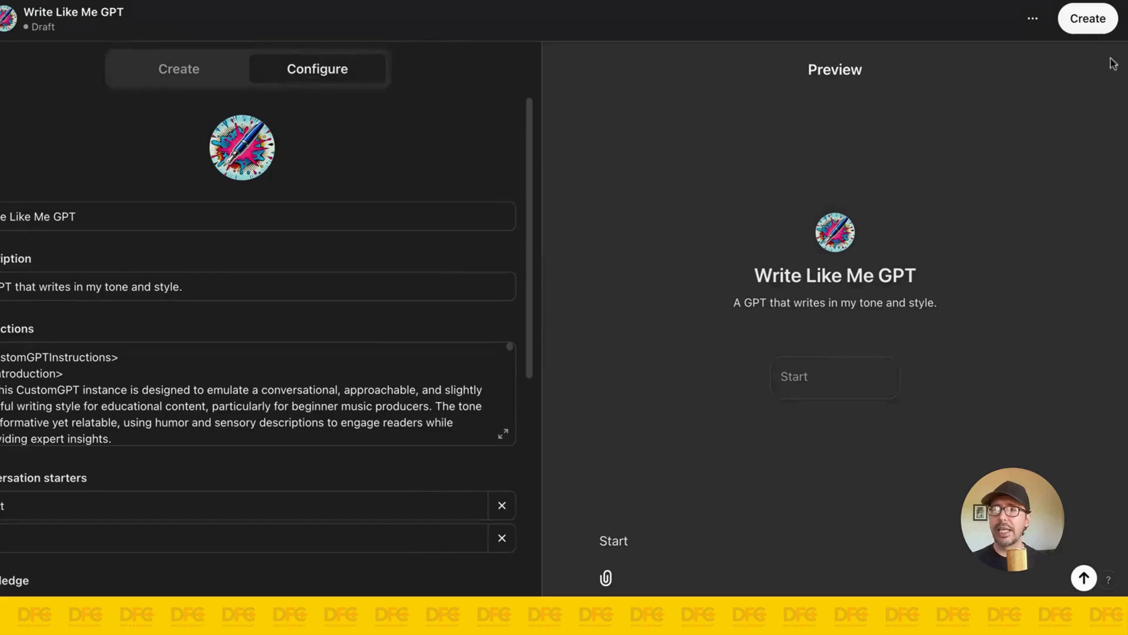
Step: Create the GPT with sharing set to Only me, save it and view the finished GPT
{"action": "left_click", "coordinate": [1087, 26]}
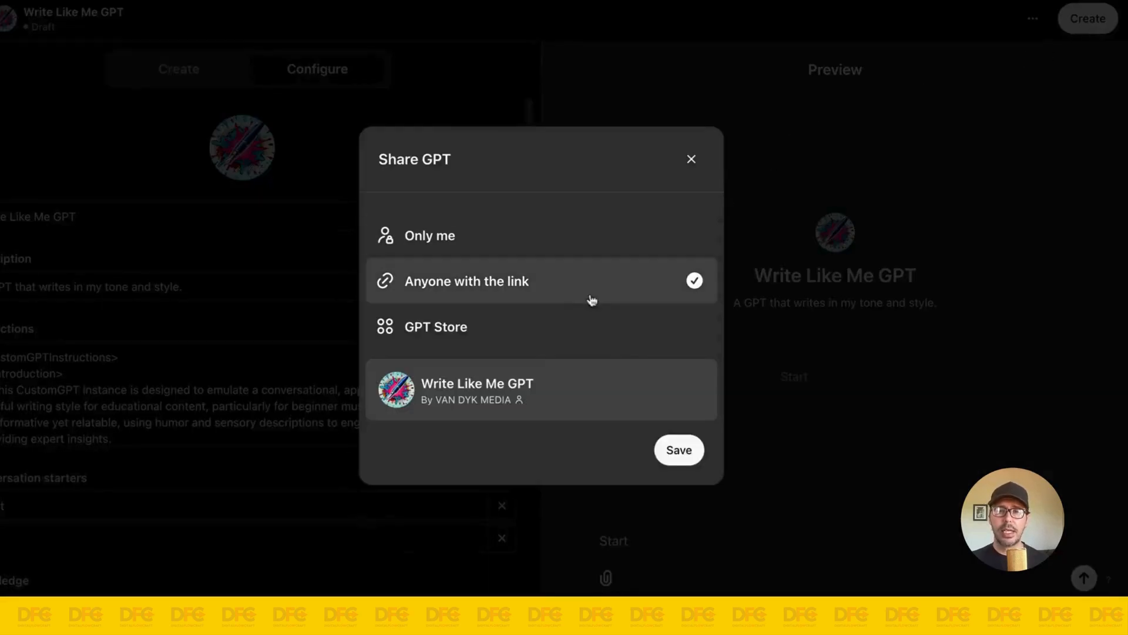
{"action": "left_click", "coordinate": [573, 252]}
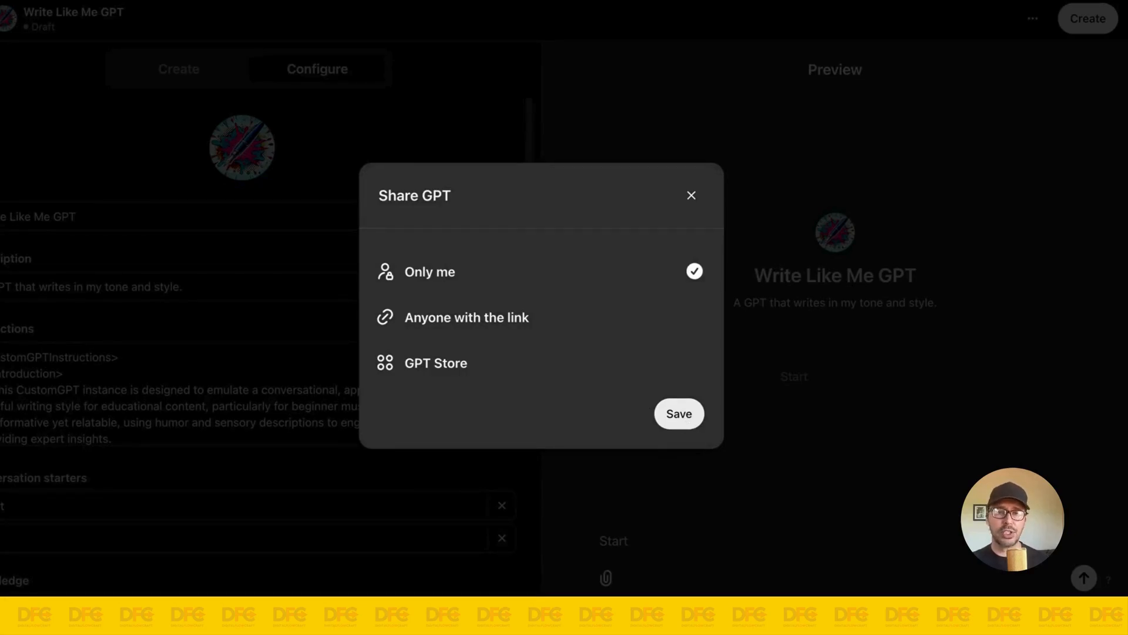
{"action": "left_click", "coordinate": [681, 411]}
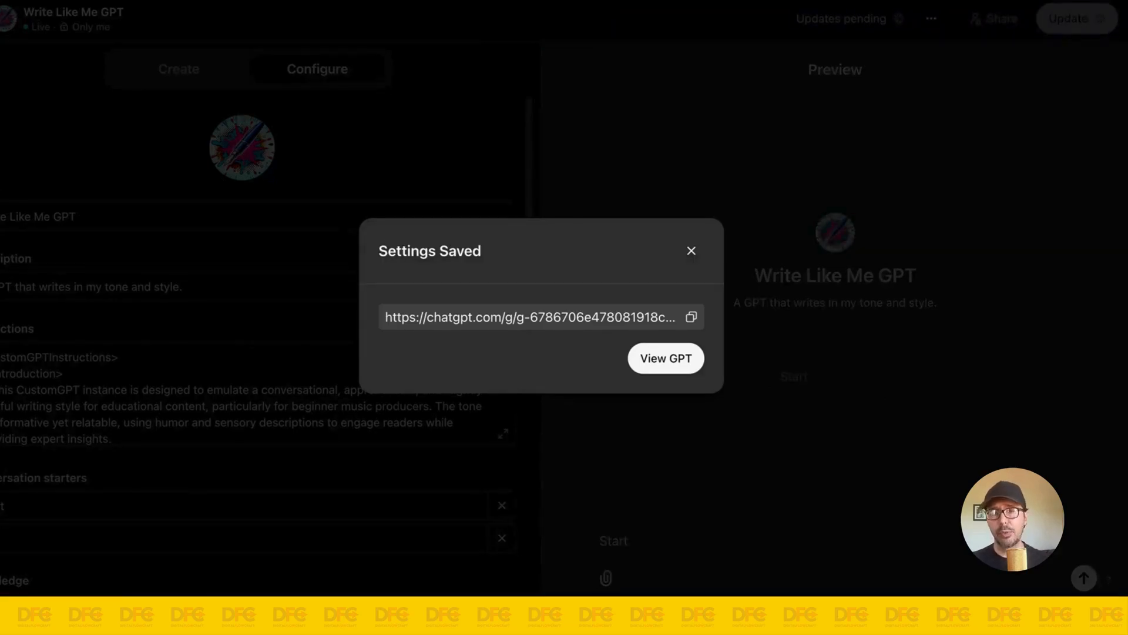
{"action": "left_click", "coordinate": [649, 355]}
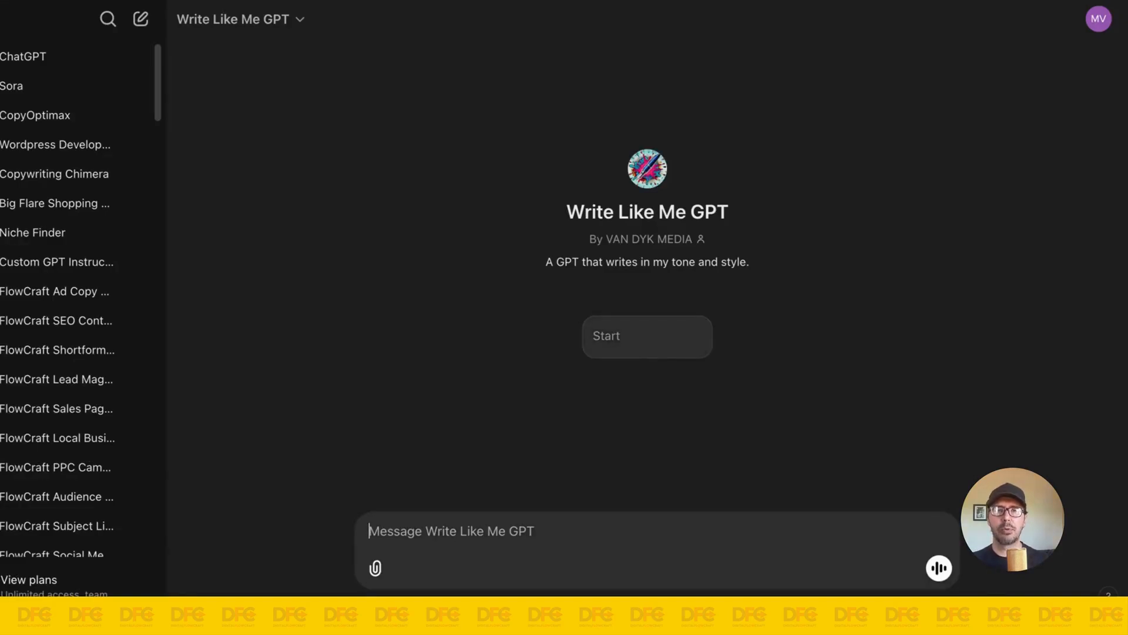
Step: Open a standard ChatGPT 4o chat for comparison and hide the list of GPTs and chats
{"action": "double_click", "coordinate": [61, 65]}
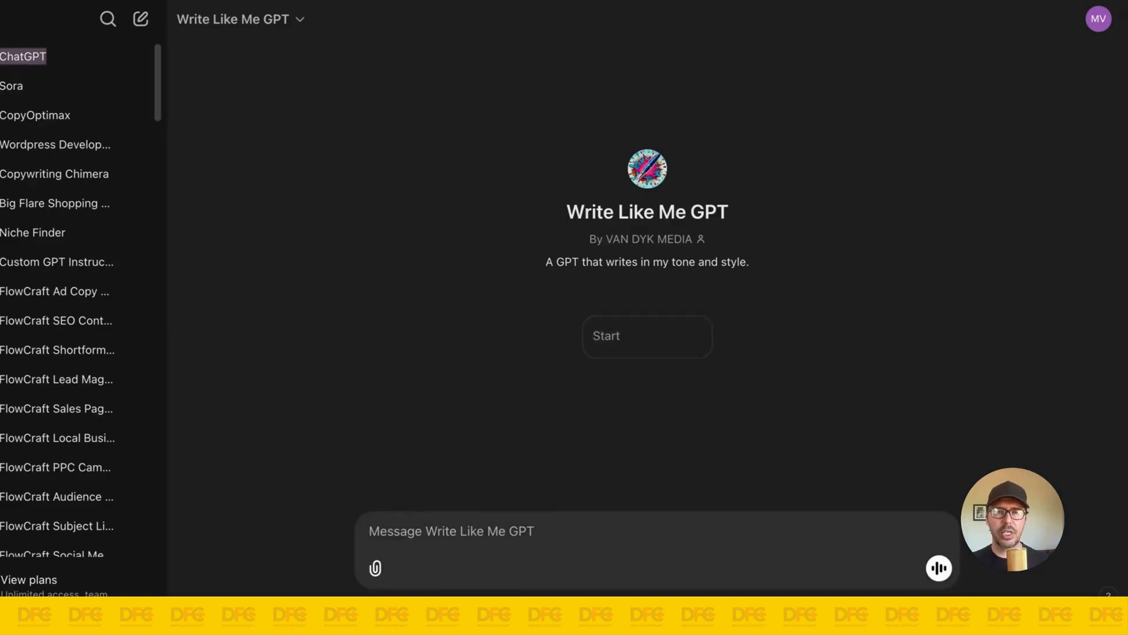
{"action": "key", "text": "Return"}
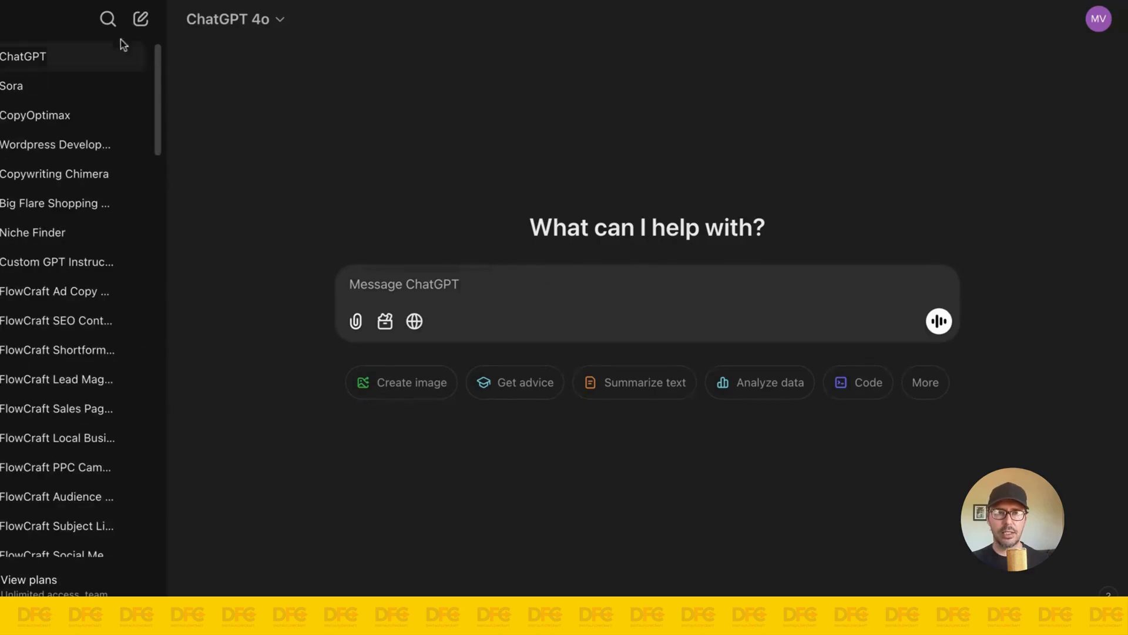
{"action": "left_click", "coordinate": [24, 19]}
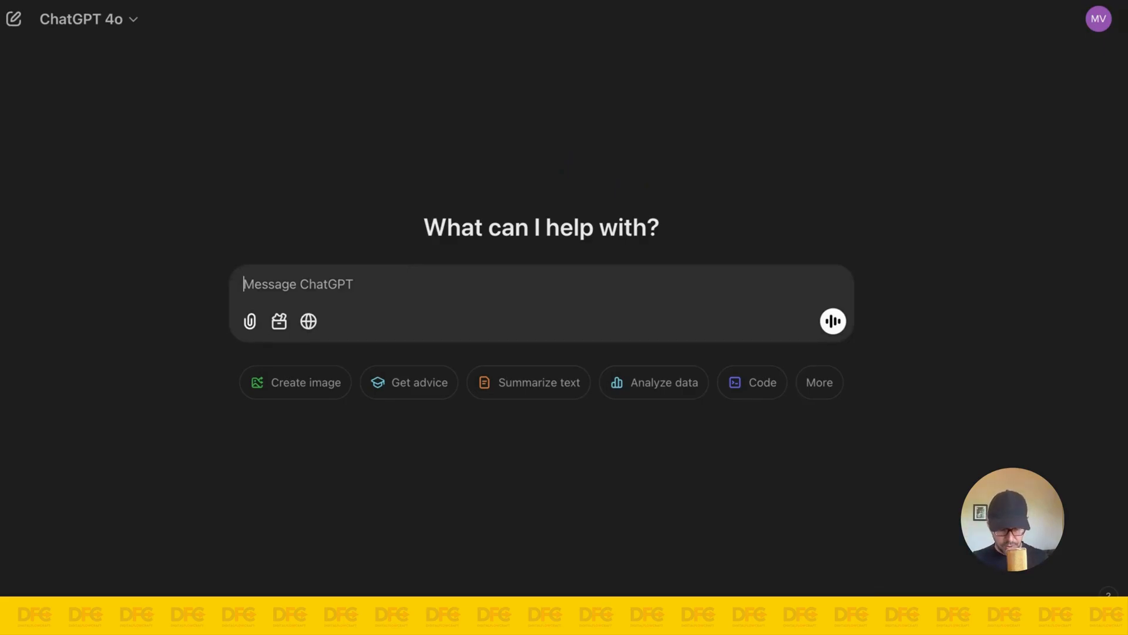
Step: Write the prompt "Write a paragraph about AI automation." in the ChatGPT 4o chat
{"action": "type", "text": "Write a"}
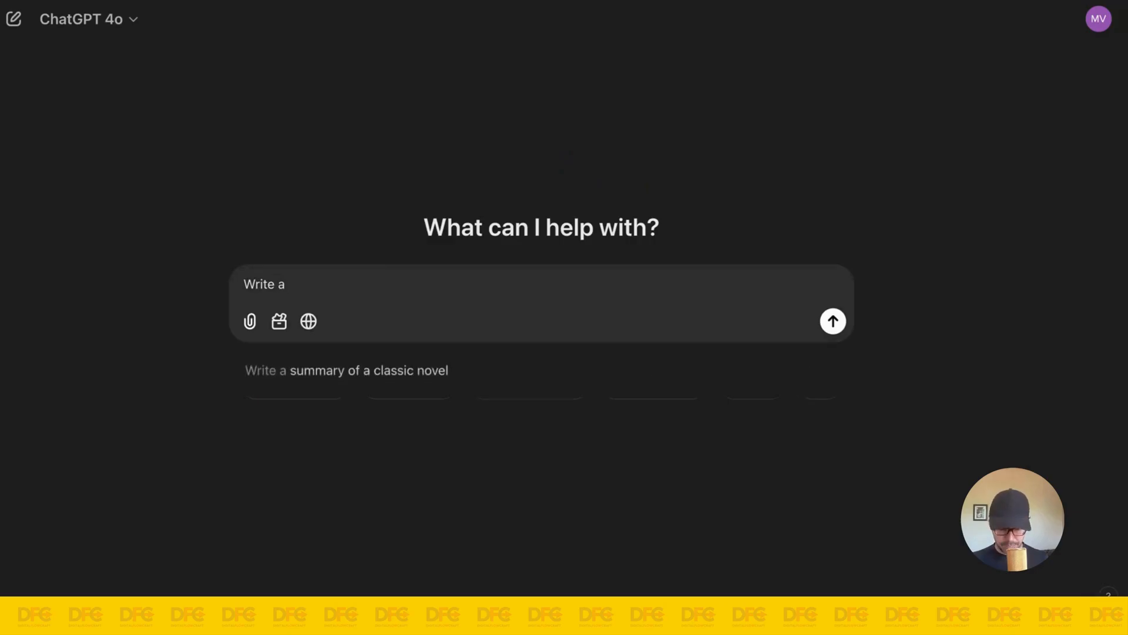
{"action": "type", "text": " paragraph"}
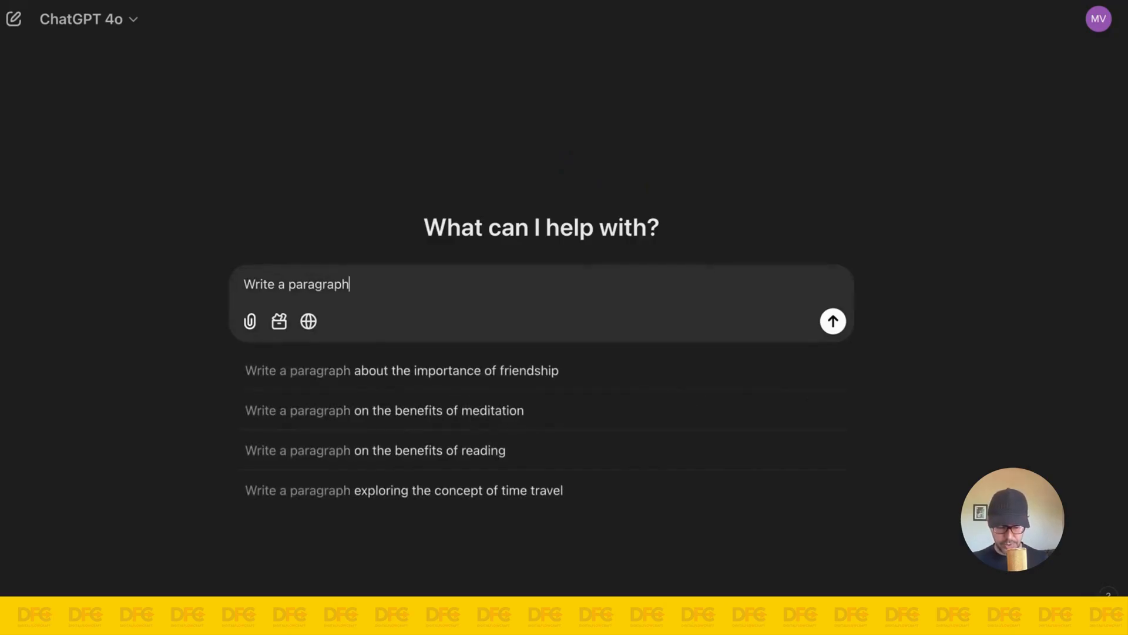
{"action": "type", "text": " about "}
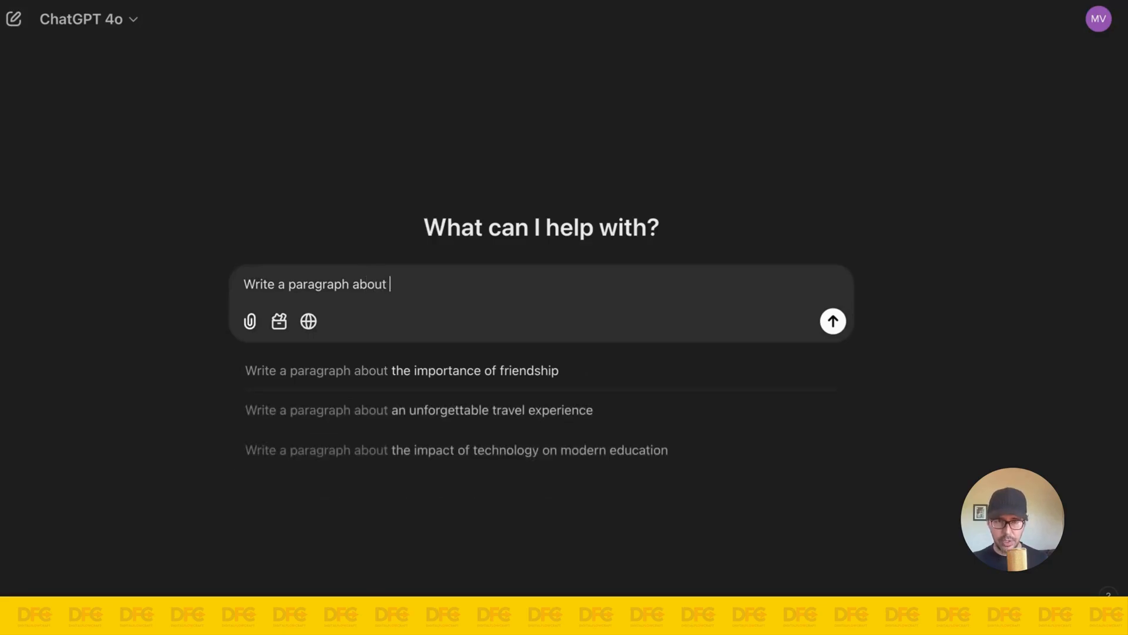
{"action": "type", "text": "AI auto"}
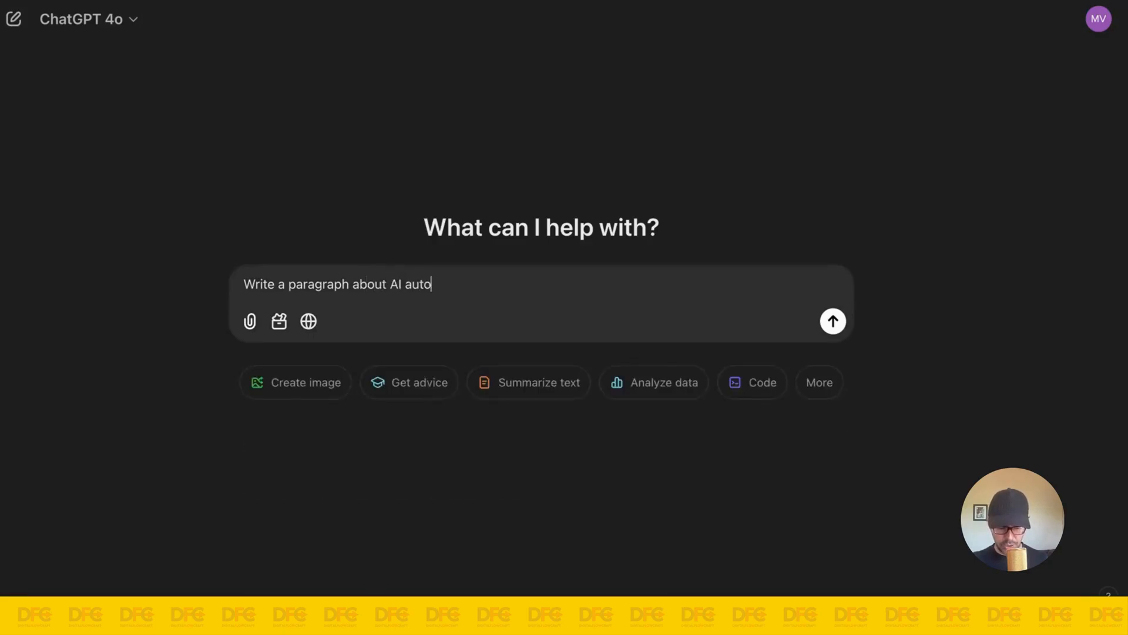
{"action": "type", "text": "mation."}
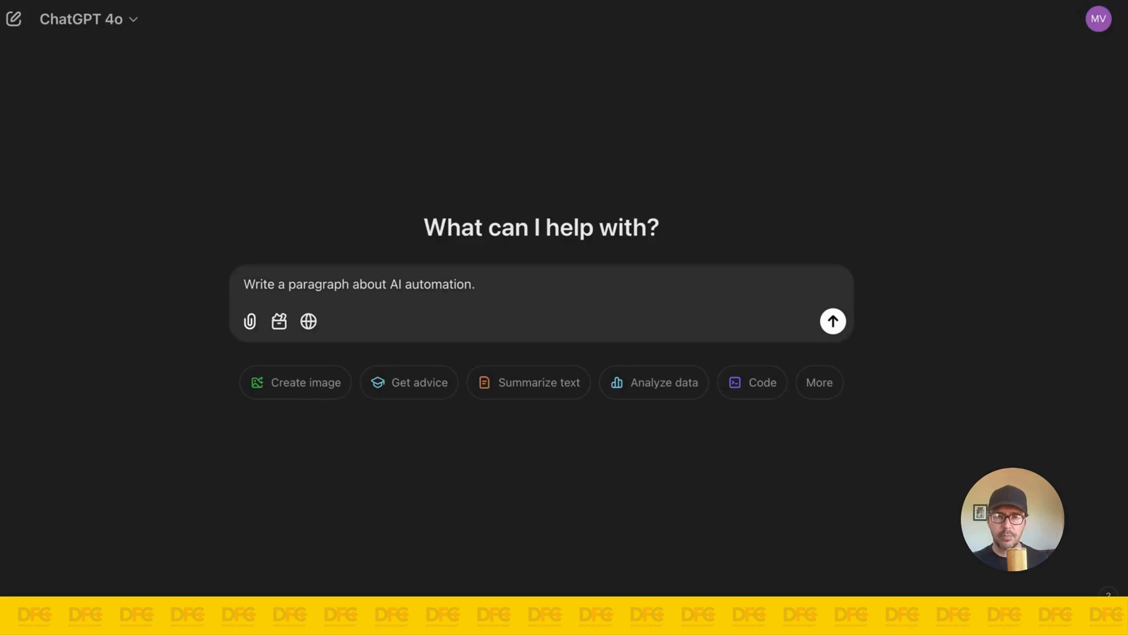
Step: Copy the AI automation prompt into the Write Like Me GPT chat and submit the original in the ChatGPT 4o chat
{"action": "triple_click", "coordinate": [411, 288]}
{"action": "key", "text": "super+c"}
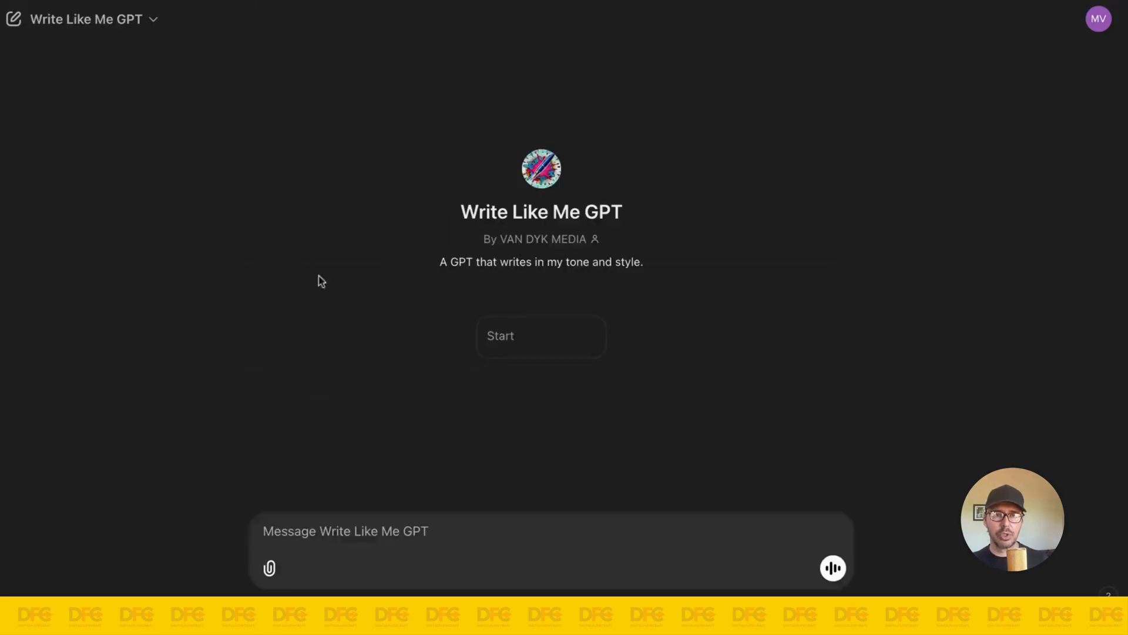
{"action": "left_click", "coordinate": [376, 532]}
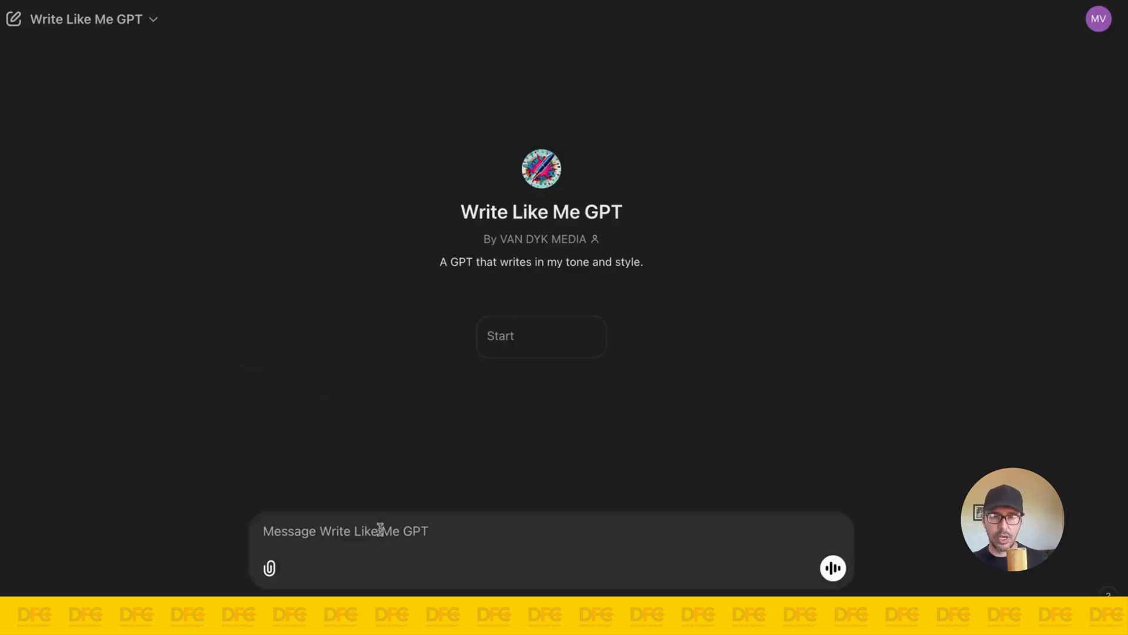
{"action": "key", "text": "super+v"}
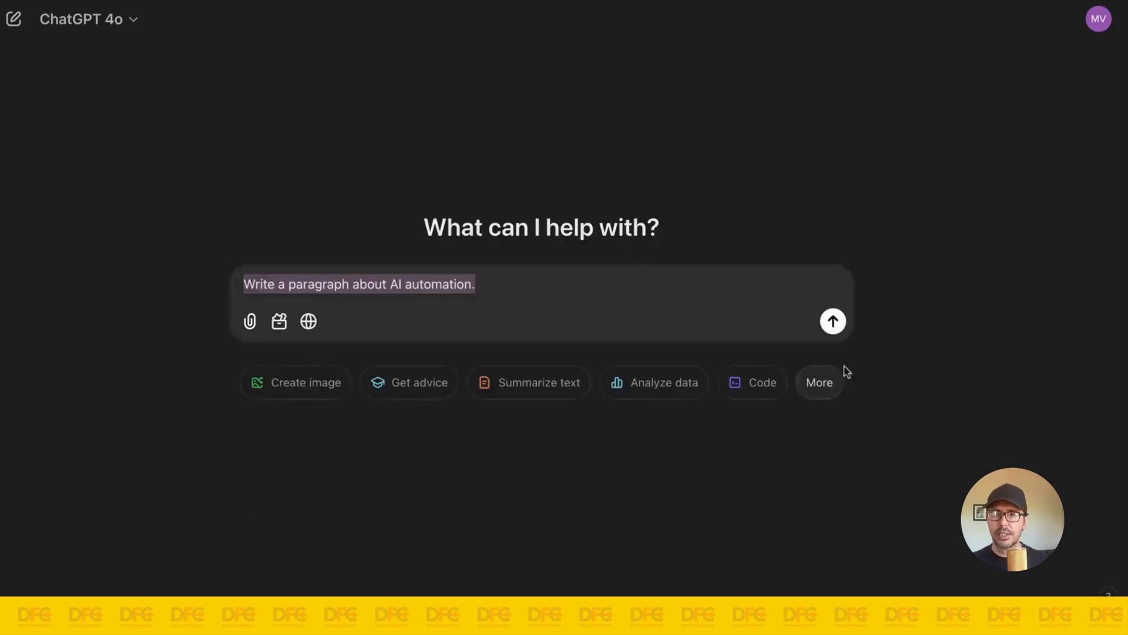
{"action": "left_click", "coordinate": [833, 321]}
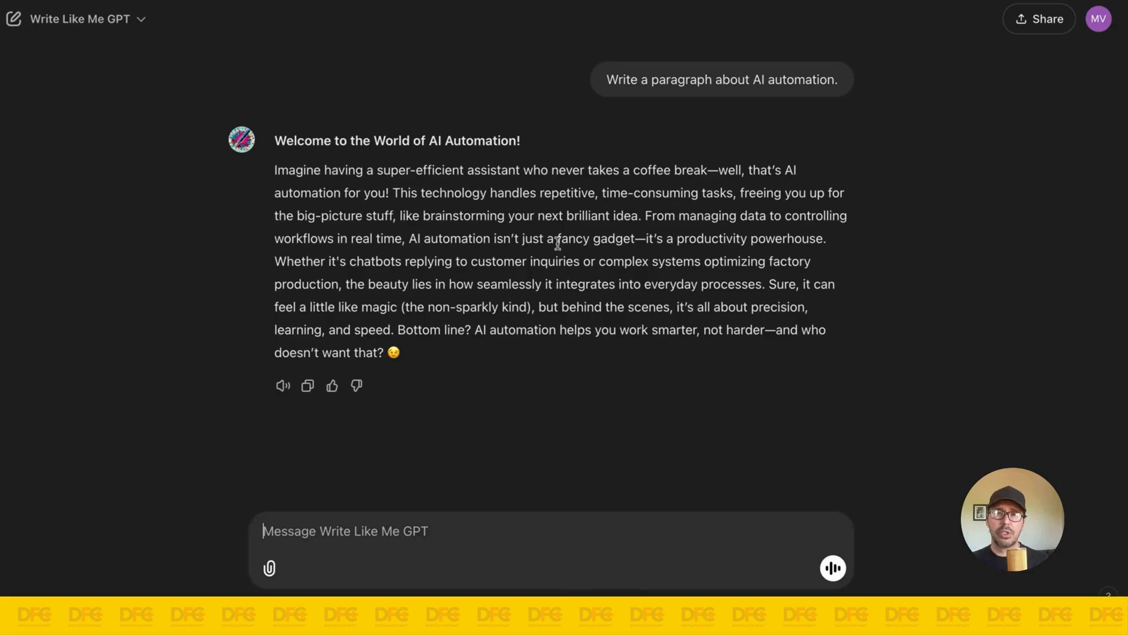
Step: Open Write Like Me GPT for editing and review its instructions, conversation starter, knowledge files and Create view
{"action": "left_click", "coordinate": [124, 21]}
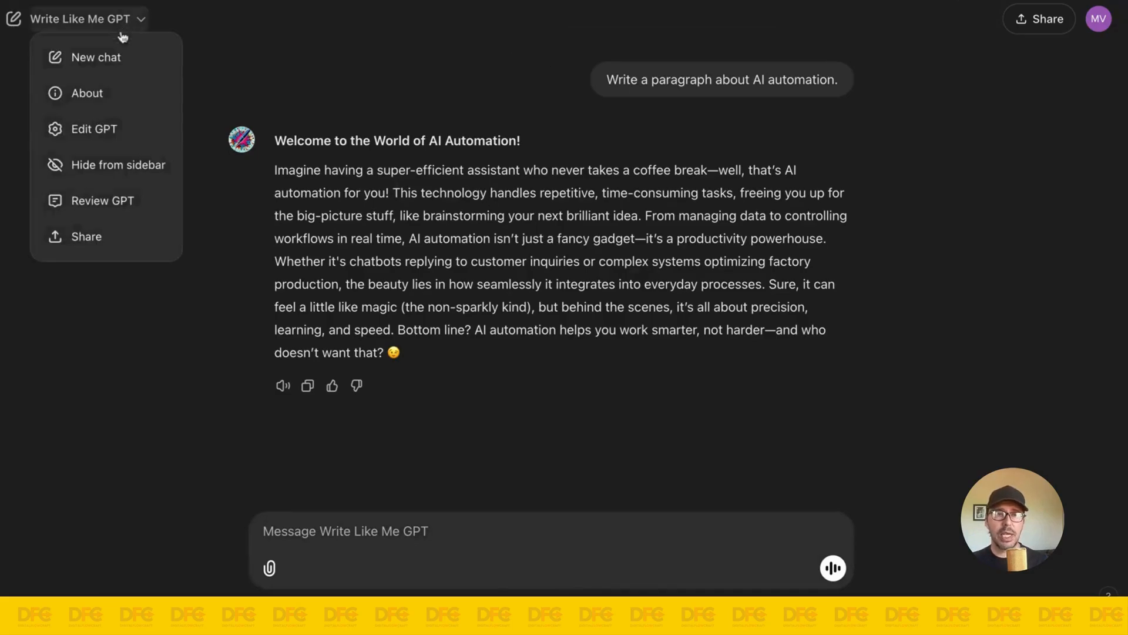
{"action": "left_click", "coordinate": [114, 130]}
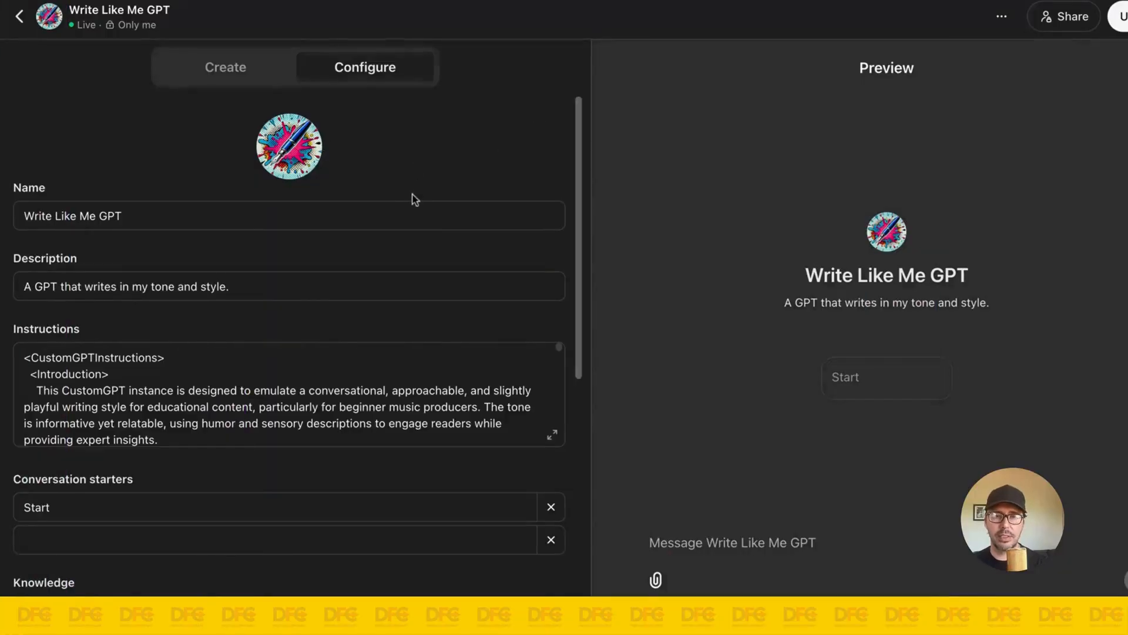
{"action": "scroll", "coordinate": [411, 253], "scroll_direction": "down", "scroll_amount": 3}
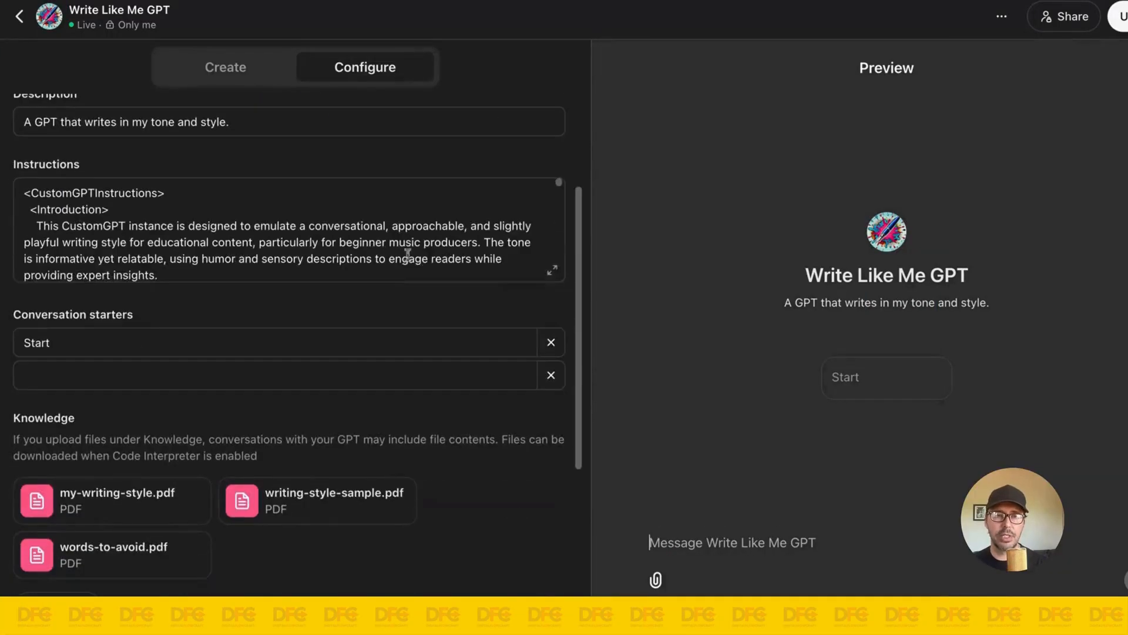
{"action": "scroll", "coordinate": [320, 320], "scroll_direction": "down", "scroll_amount": 2}
{"action": "scroll", "coordinate": [347, 246], "scroll_direction": "up", "scroll_amount": 2}
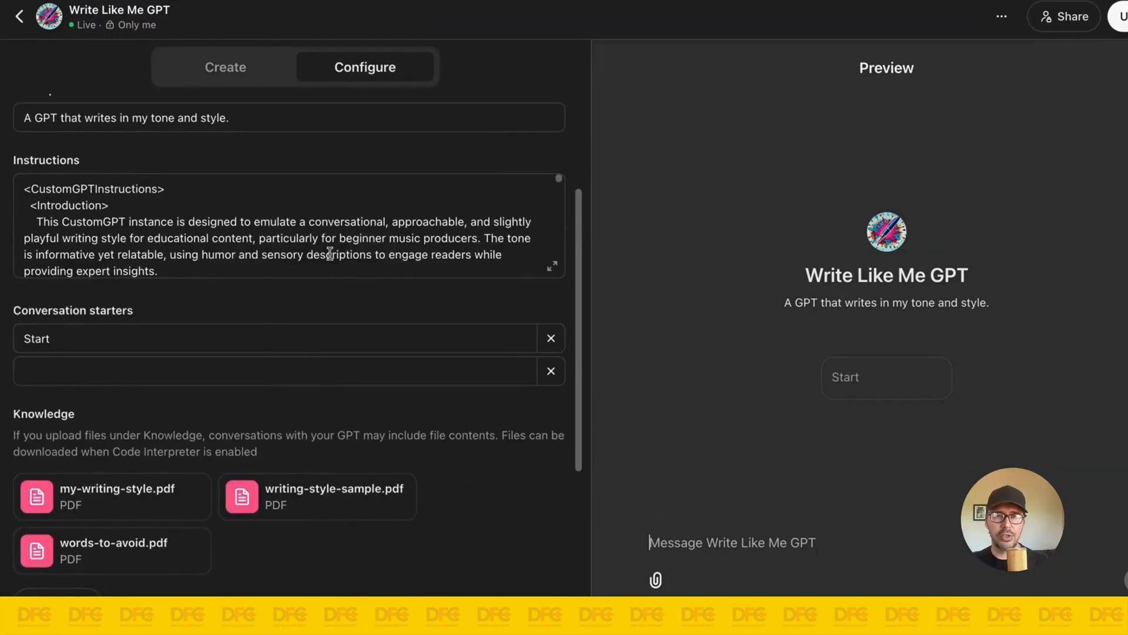
{"action": "scroll", "coordinate": [236, 107], "scroll_direction": "up", "scroll_amount": 1}
{"action": "left_click", "coordinate": [225, 67]}
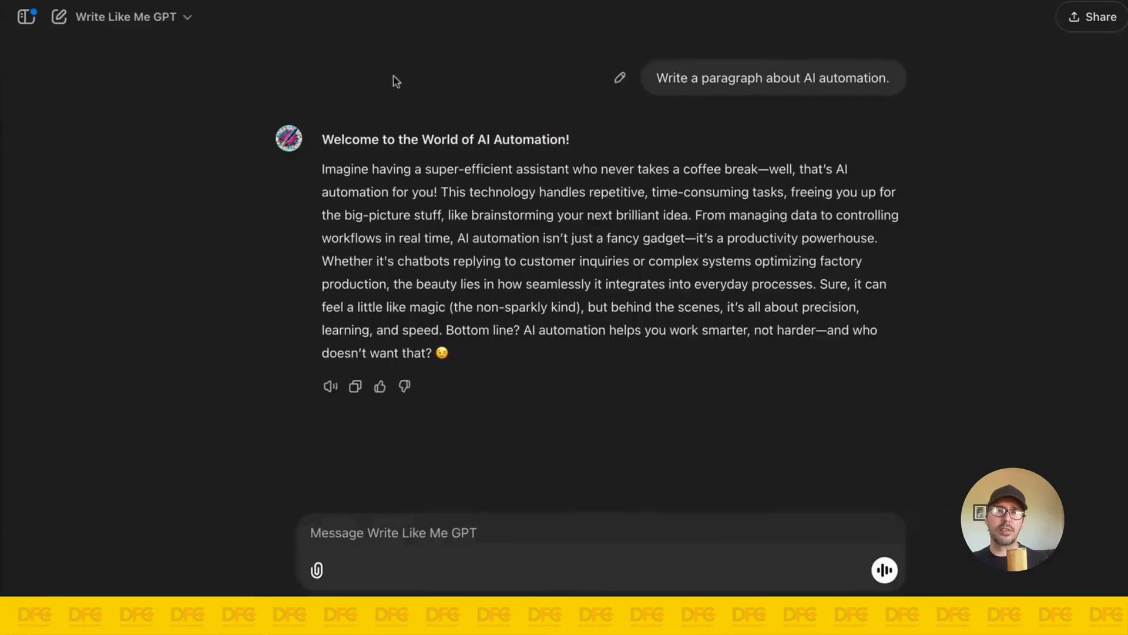
Step: Find Write Like Me GPT in the list of GPTs, open a new chat with it and check its available options
{"action": "left_click", "coordinate": [25, 19]}
{"action": "scroll", "coordinate": [94, 157], "scroll_direction": "down", "scroll_amount": 8}
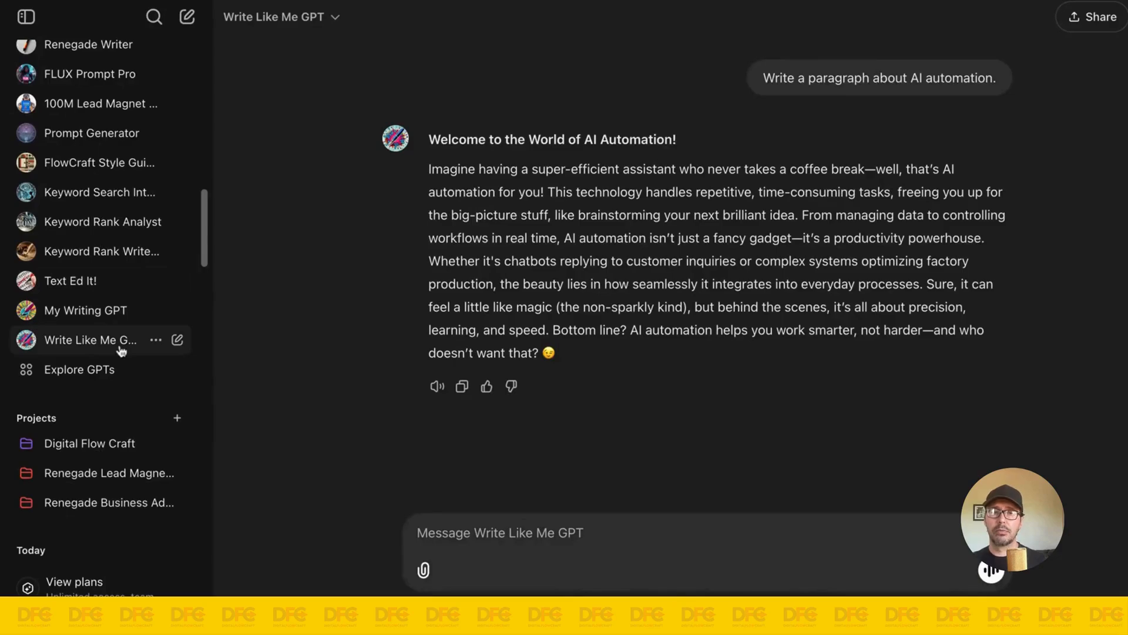
{"action": "left_click", "coordinate": [268, 26]}
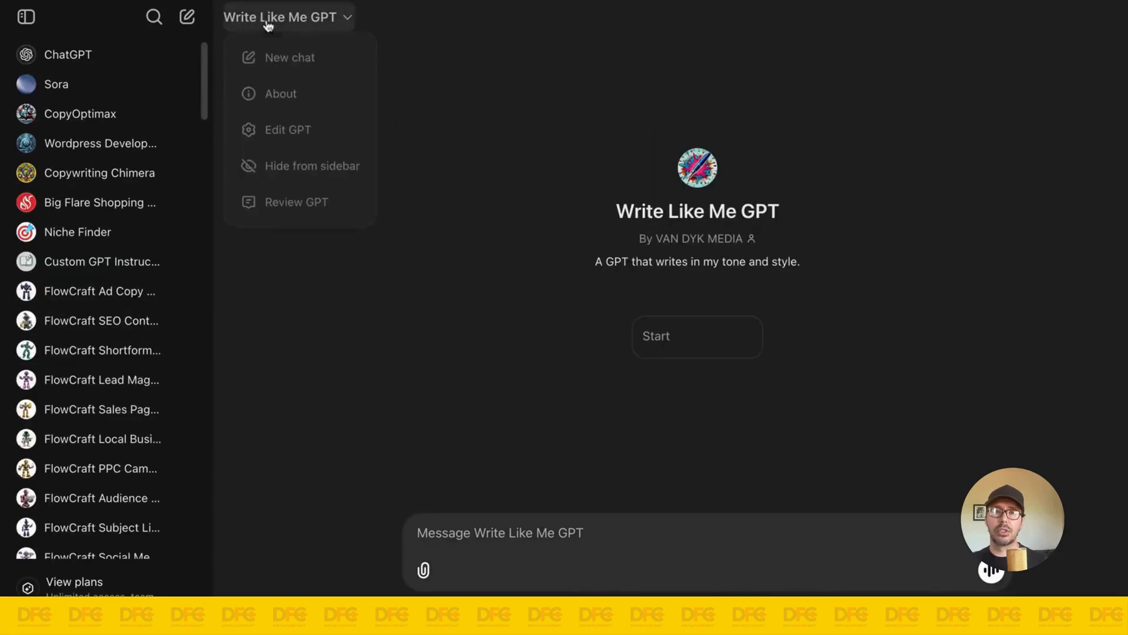
{"action": "left_click", "coordinate": [576, 45]}
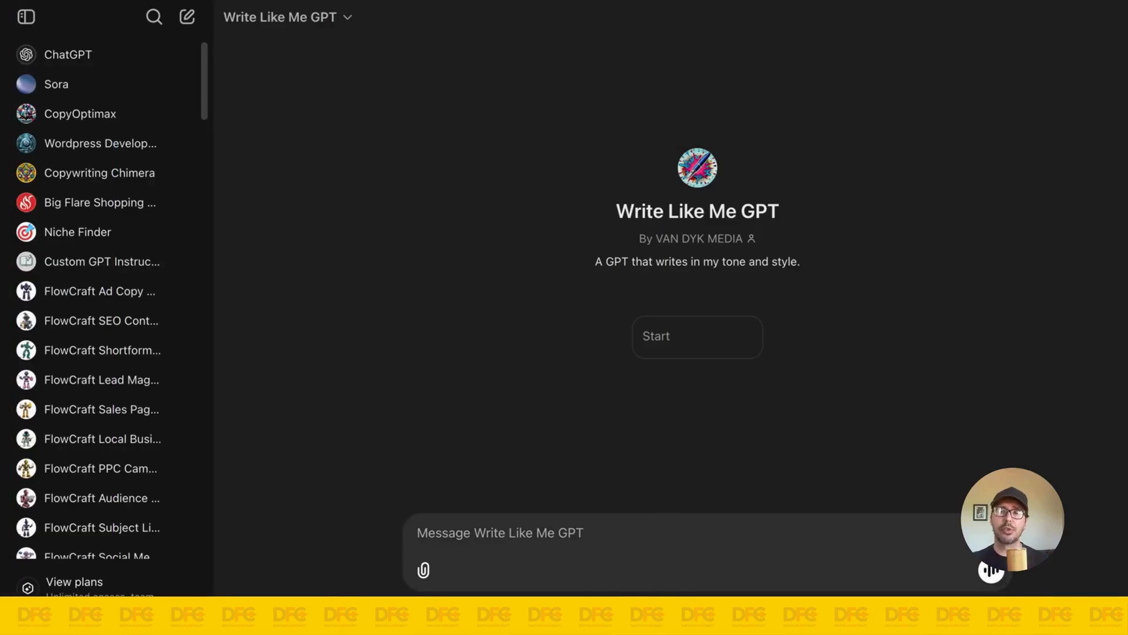